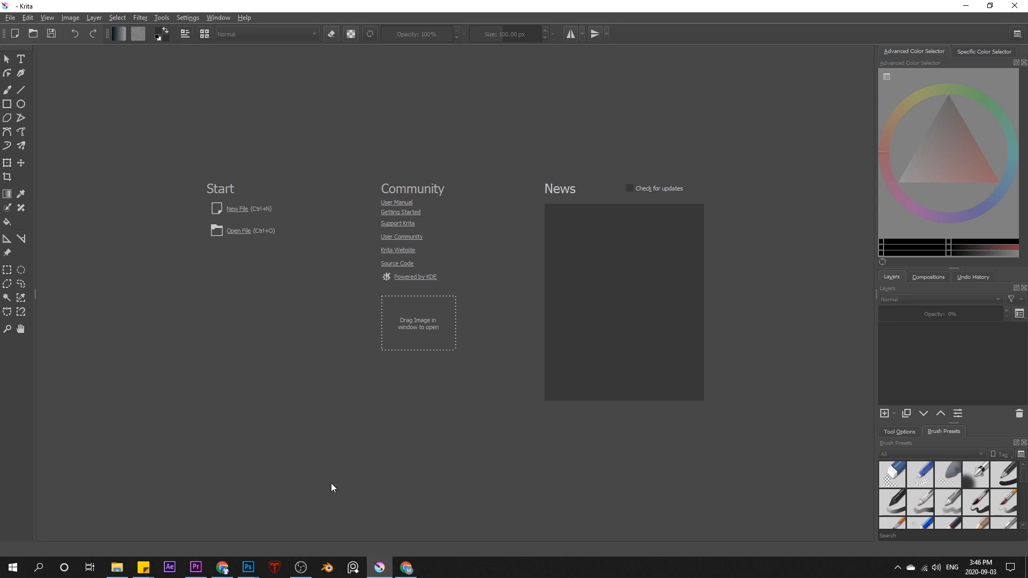
Create a new 1600 × 1200 px document in RGB/Alpha, 8-bit integer/channel, at 100 ppi.
click(243, 209)
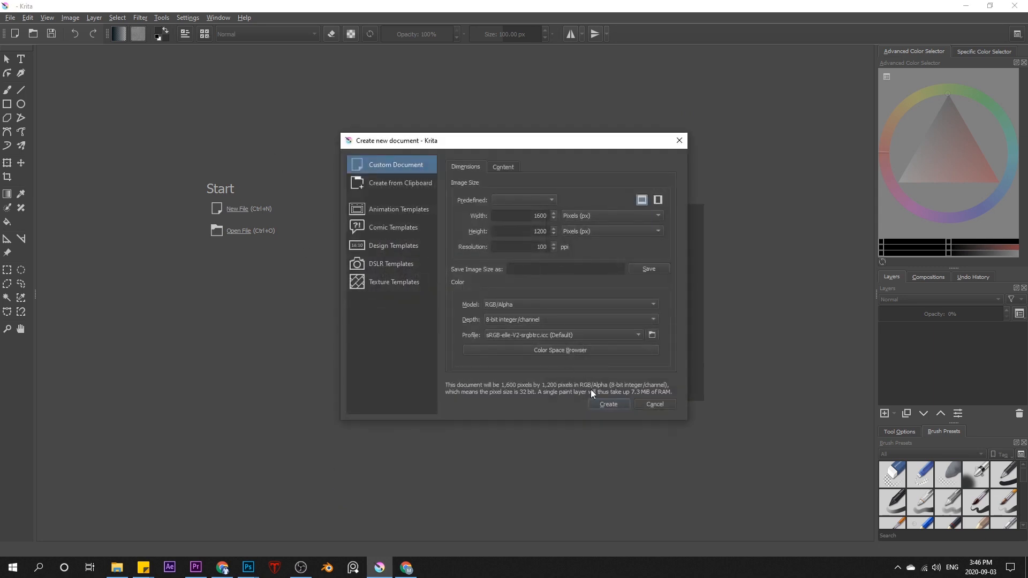
click(599, 403)
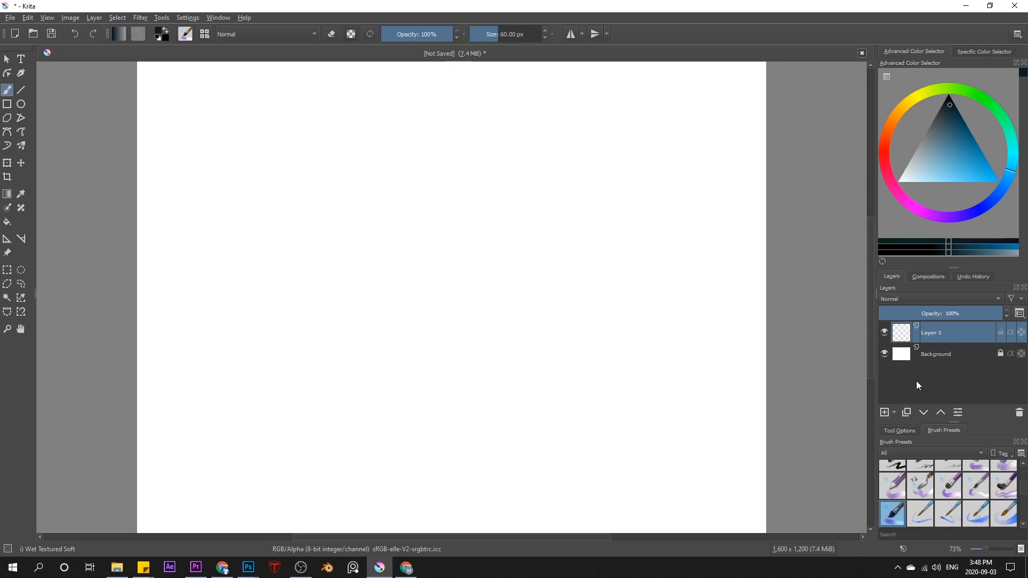
Try the Big_Paint_2 workspace and switch back to the Big_Paint workspace.
key(minus)
click(220, 17)
mouse_move(234, 54)
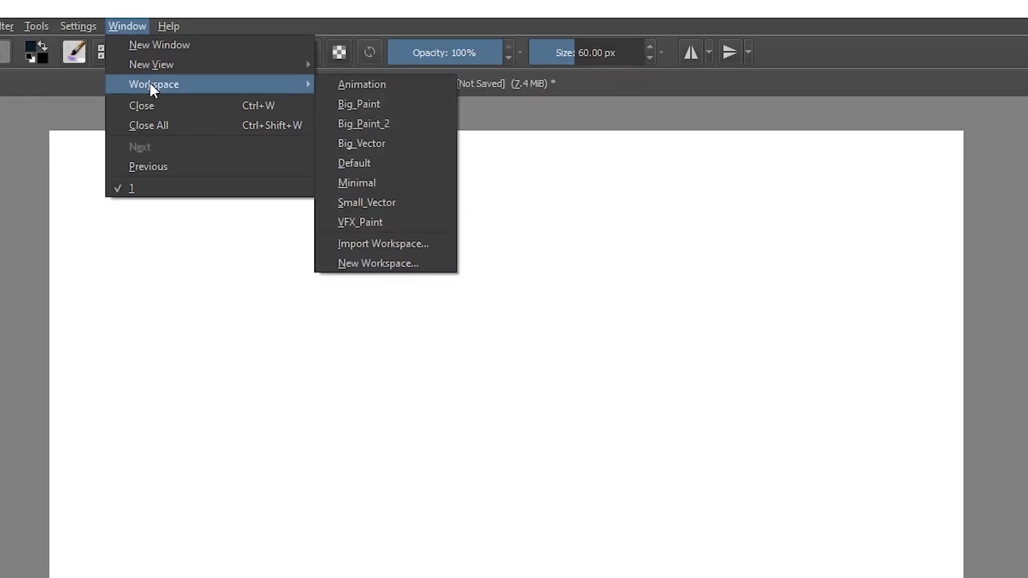
click(378, 125)
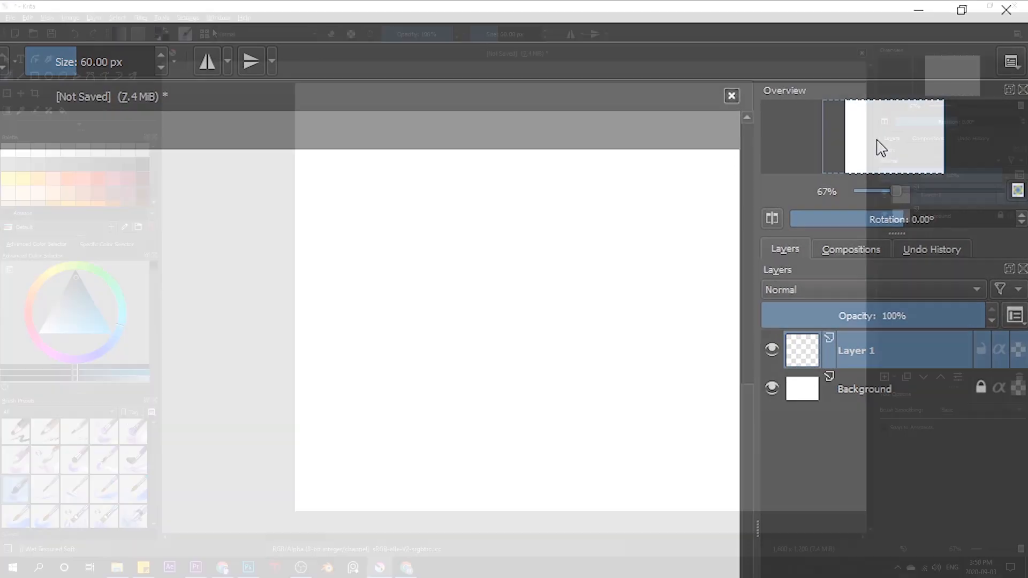
click(218, 18)
mouse_move(236, 53)
click(363, 66)
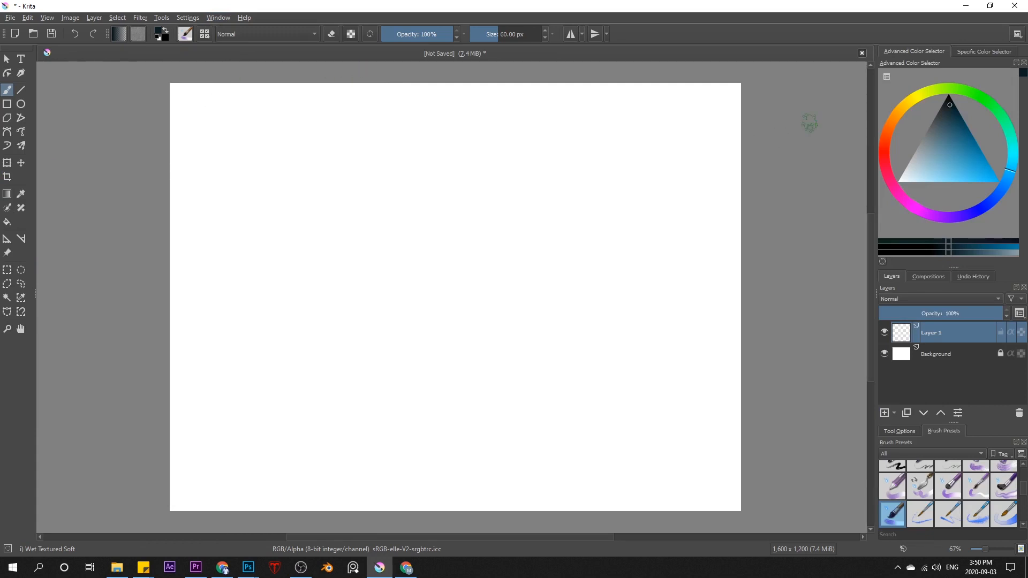
Float the Advanced Color Selector docker over the canvas and swap the foreground and background colors.
drag(959, 62, 711, 121)
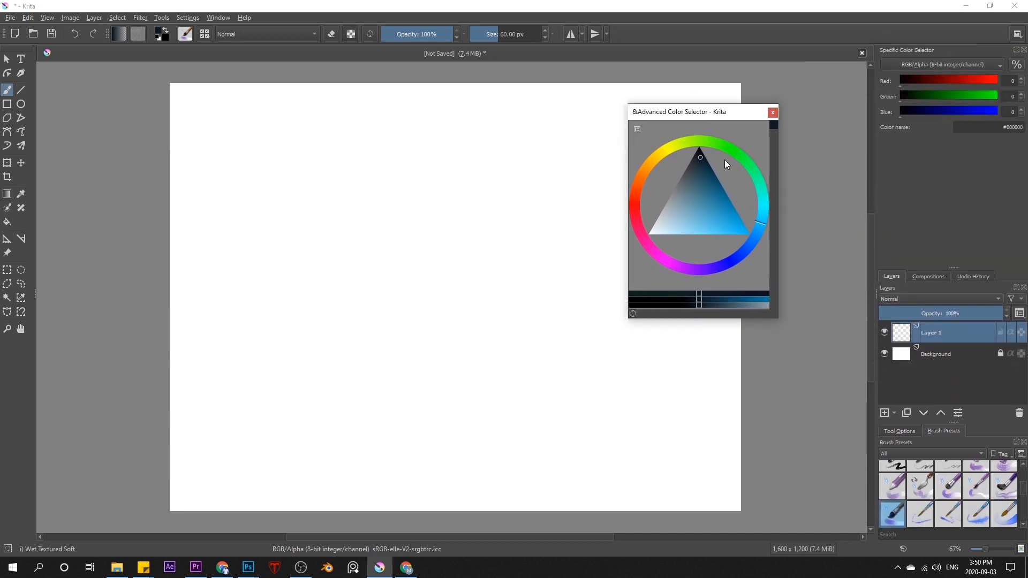
mouse_move(676, 149)
mouse_down()
mouse_move(715, 142)
mouse_move(708, 249)
mouse_move(678, 159)
mouse_up()
key(x)
drag(687, 116, 597, 113)
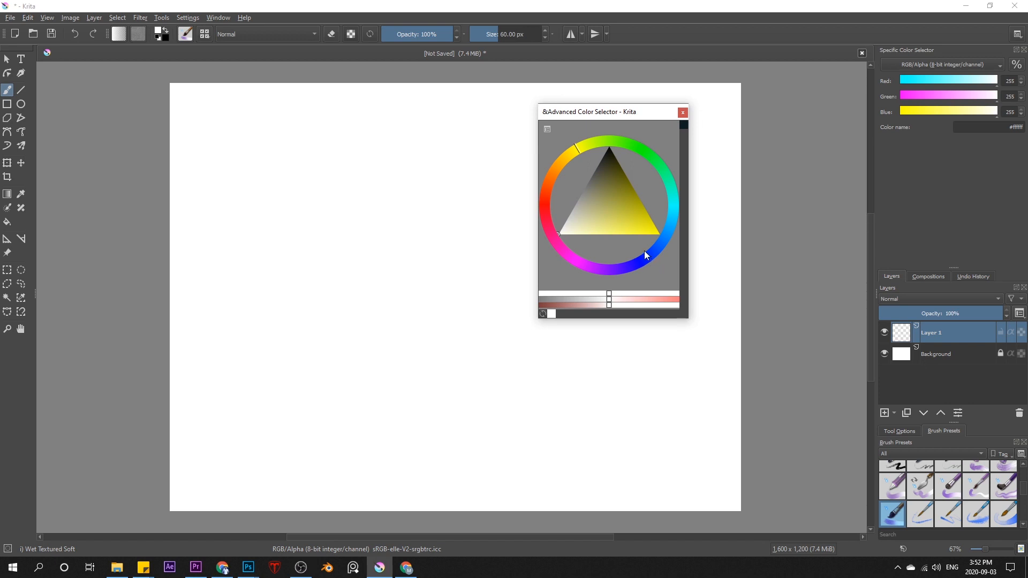
Shrink the Specific Color Selector docker's area and enlarge the Brush Presets docker to show more rows of brushes.
drag(956, 268, 954, 167)
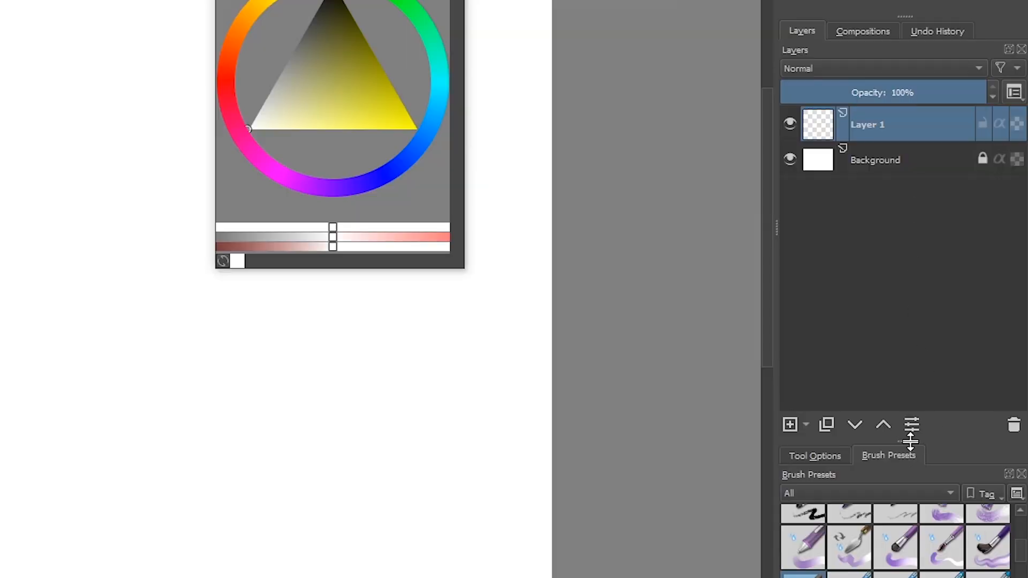
mouse_move(917, 438)
mouse_down()
mouse_move(913, 335)
mouse_move(915, 394)
mouse_move(926, 289)
mouse_up()
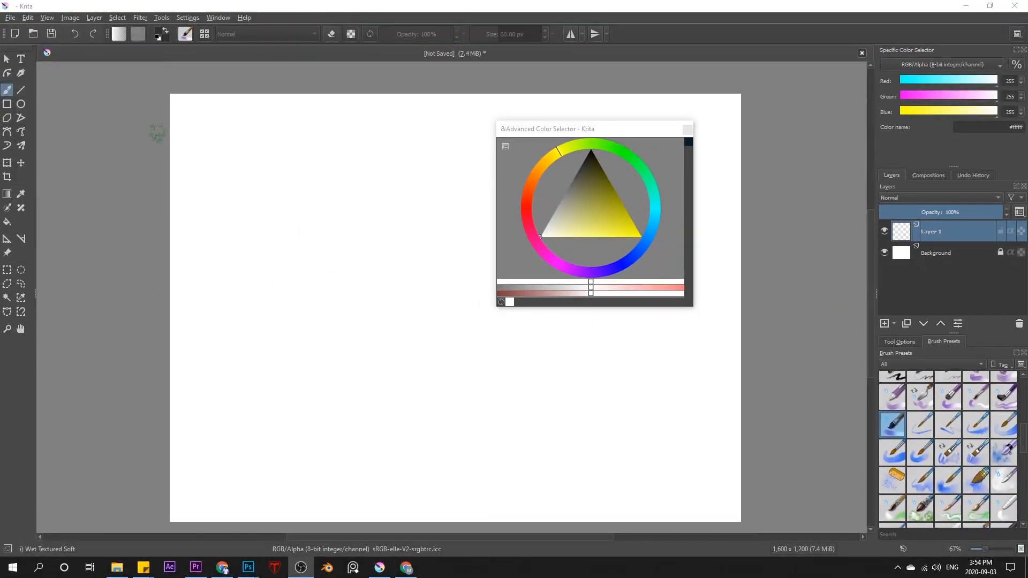
Dock the Toolbox horizontally above the canvas, reduce its height, and group the Brush Presets docker with it as a tab.
drag(9, 47, 87, 60)
drag(514, 113, 519, 70)
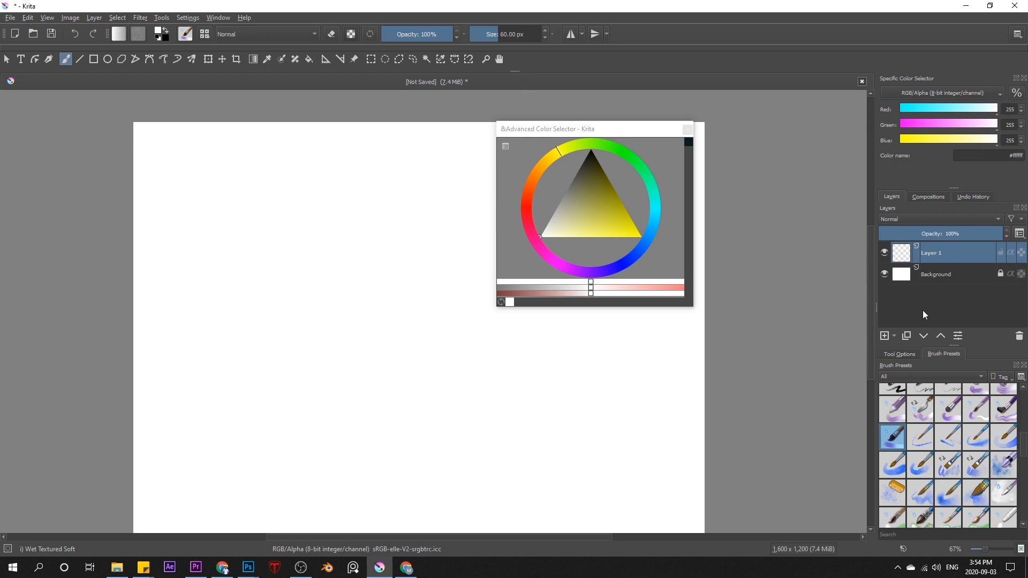
mouse_move(909, 365)
mouse_down()
mouse_move(392, 166)
mouse_move(423, 123)
mouse_move(491, 88)
mouse_move(489, 67)
mouse_up()
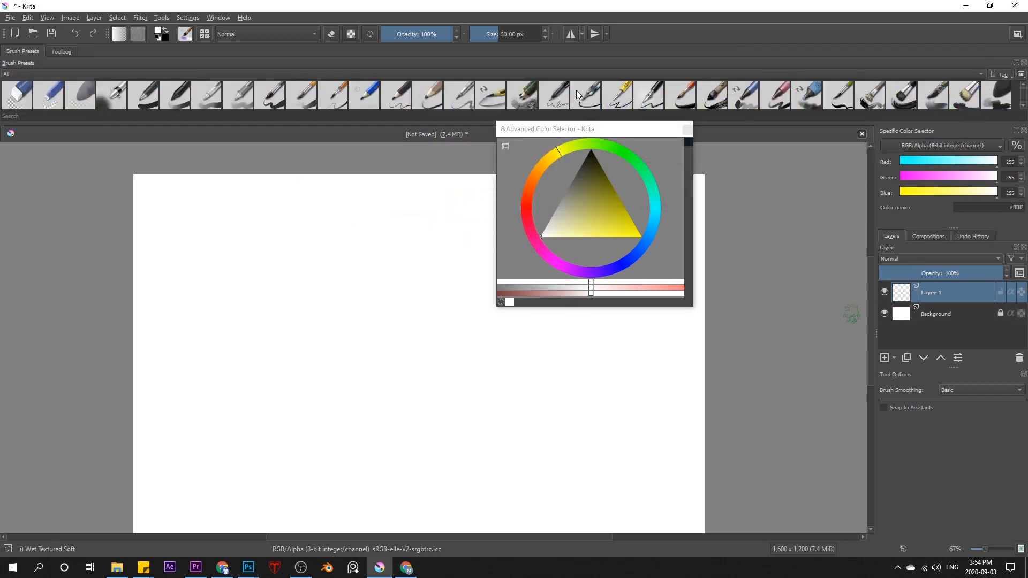
Select the Basic-5 Size brush preset and alternate between the grouped Brush Presets and Toolbox dockers, ending on Brush Presets.
click(263, 105)
click(68, 53)
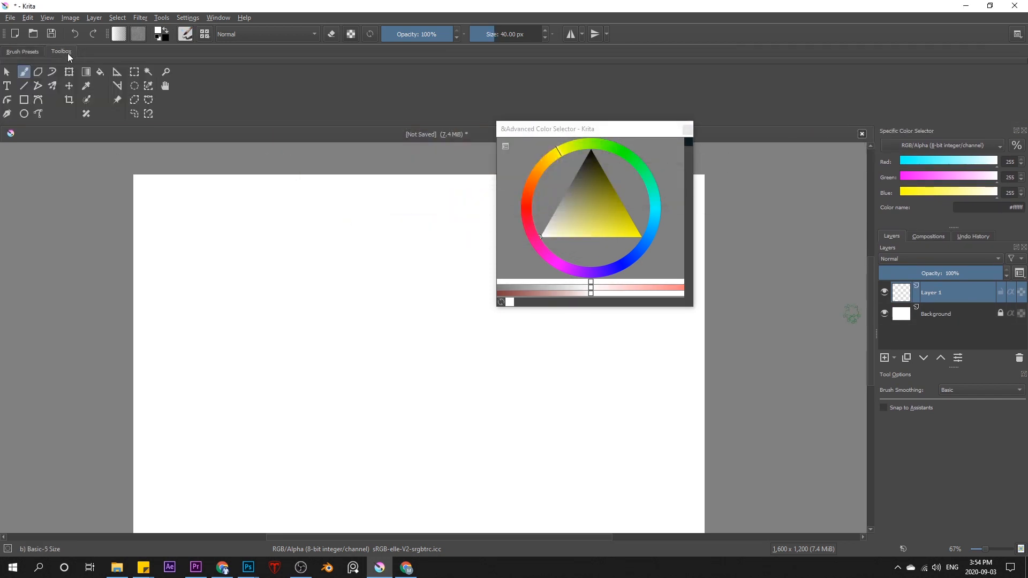
click(29, 52)
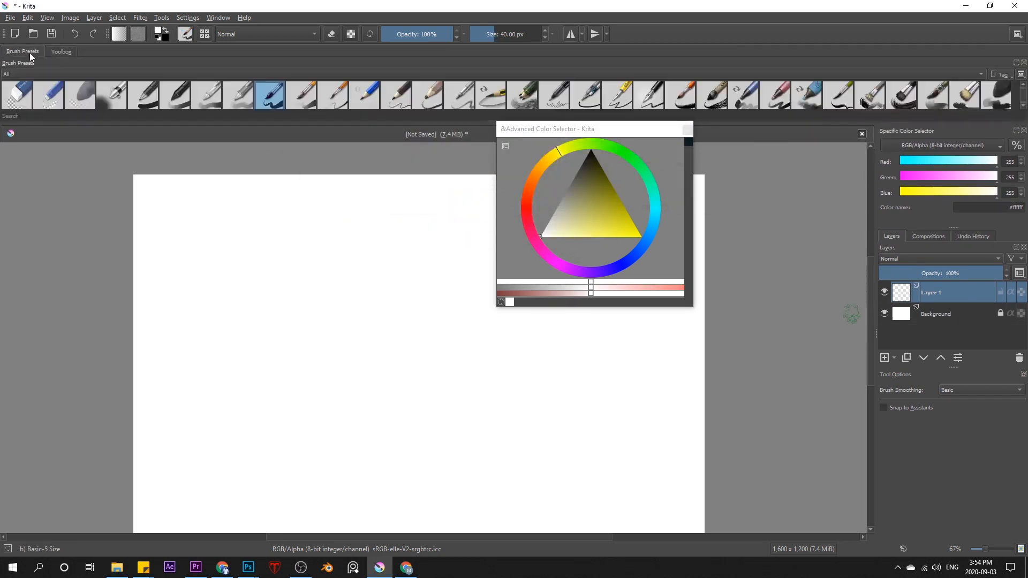
click(60, 52)
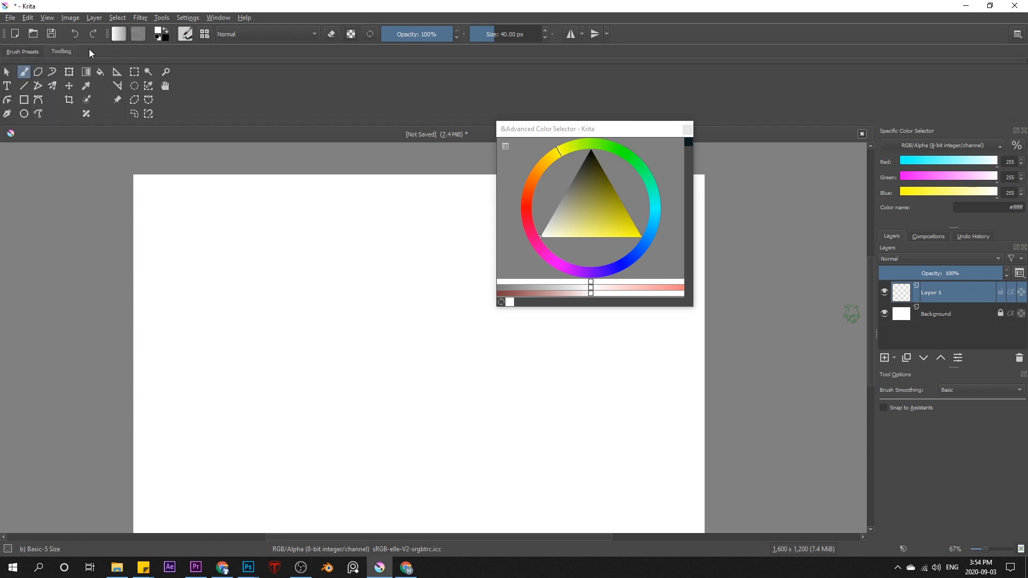
click(28, 52)
click(53, 51)
click(42, 51)
click(53, 50)
click(31, 54)
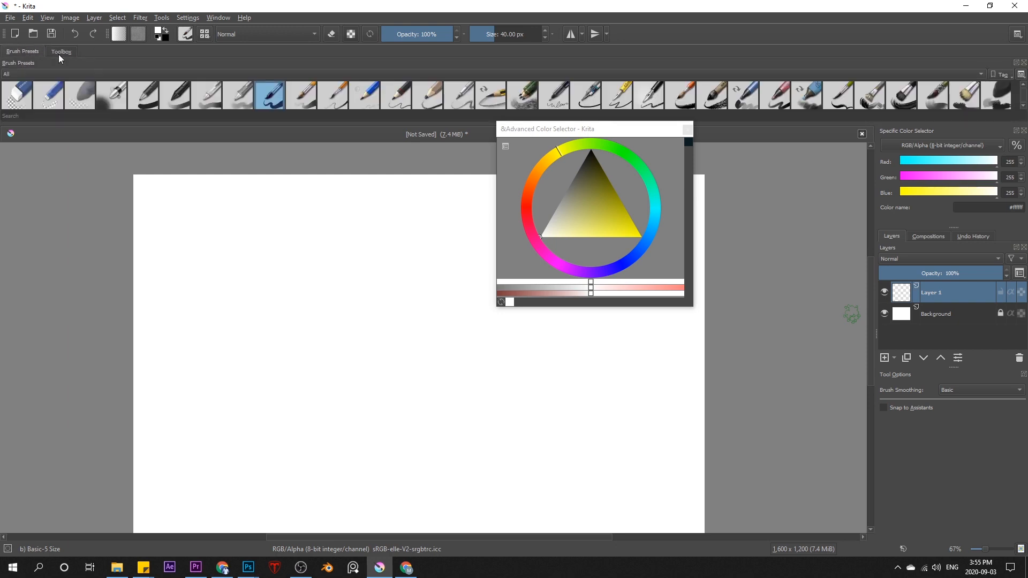
Undock Brush Presets, resize it into a compact multi-row window, and dock it as a tab with Tool Options below Layers.
mouse_move(77, 62)
mouse_down()
mouse_move(100, 193)
mouse_move(125, 217)
mouse_up()
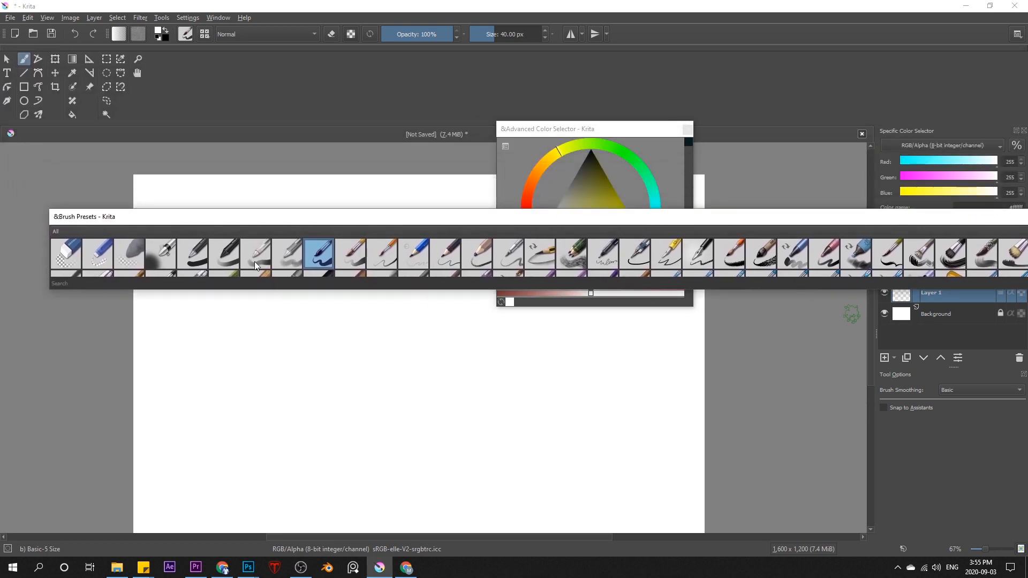
drag(685, 217, 541, 215)
mouse_move(934, 290)
mouse_down()
mouse_move(814, 429)
mouse_move(355, 528)
mouse_up()
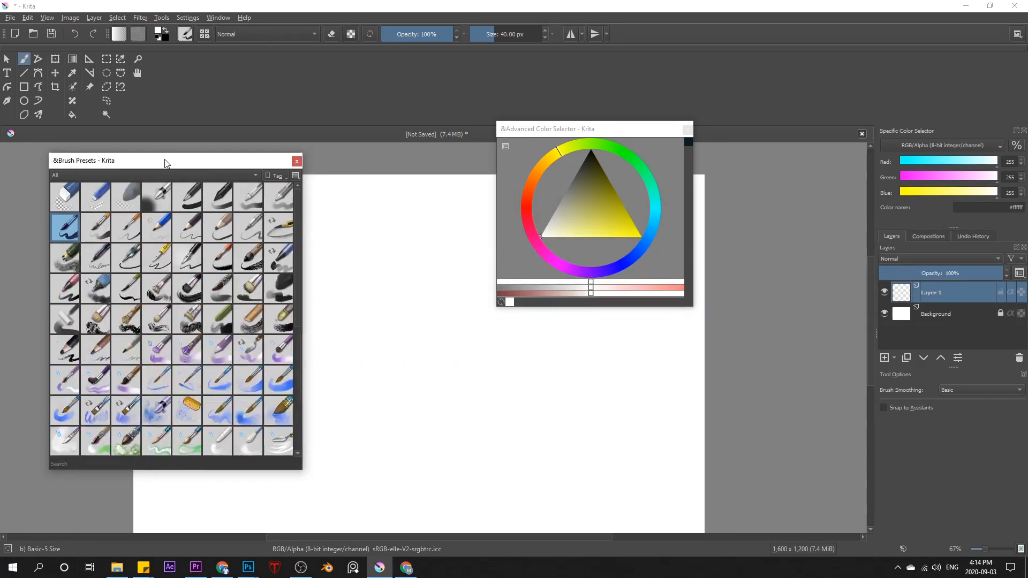
mouse_move(158, 163)
mouse_down()
mouse_move(763, 293)
mouse_move(963, 423)
mouse_move(989, 454)
mouse_up()
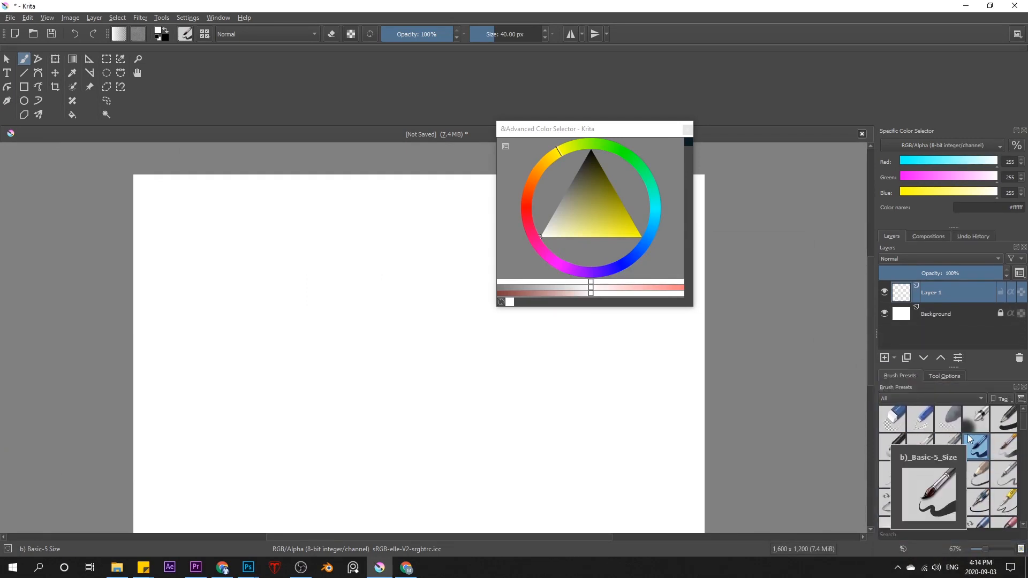
Reset the docker layout by loading the Big_Paint workspace.
click(218, 18)
mouse_move(236, 55)
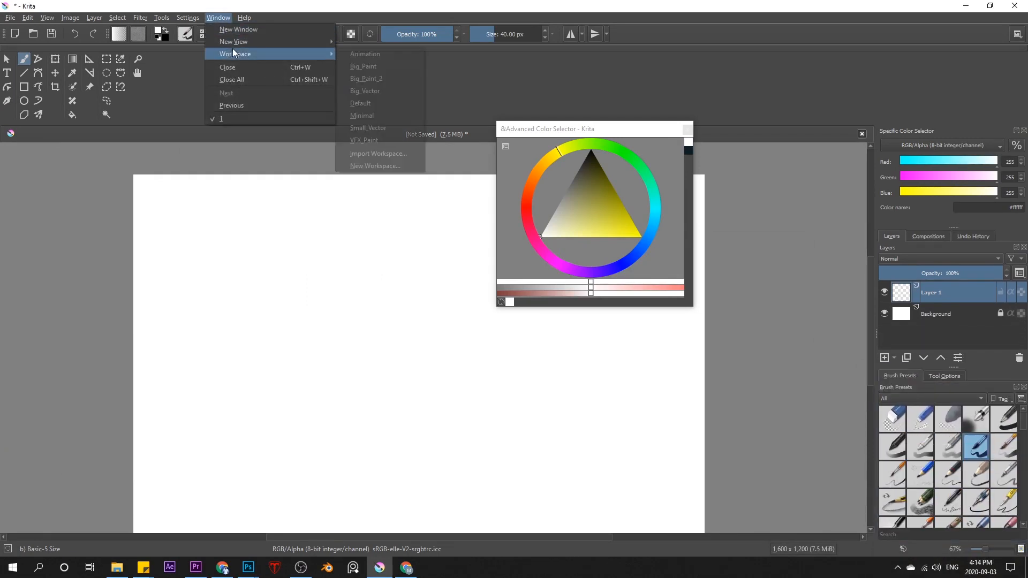
click(397, 66)
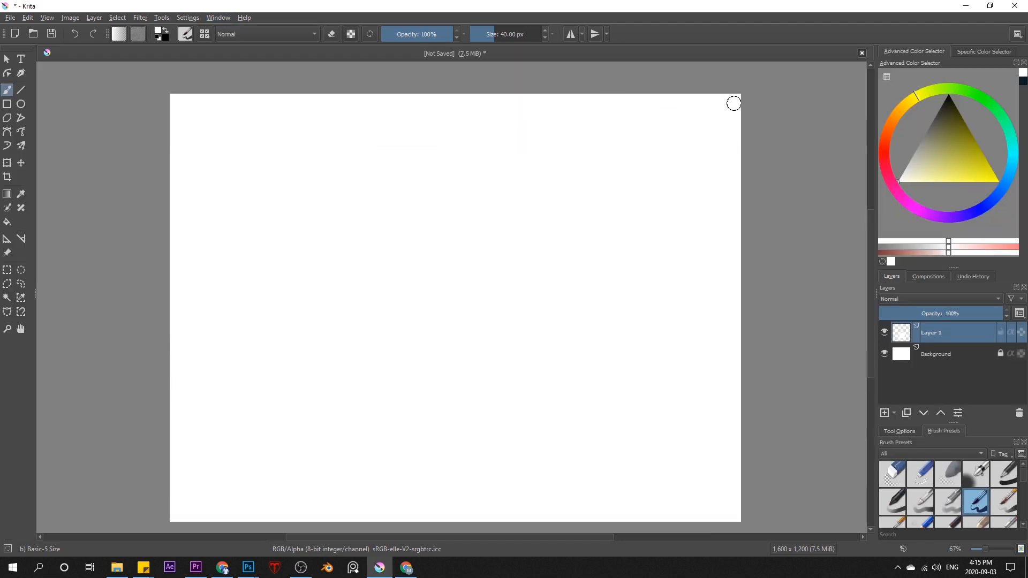
Float the Advanced Color Selector over the canvas and hide the Specific Color Selector docker.
double_click(962, 62)
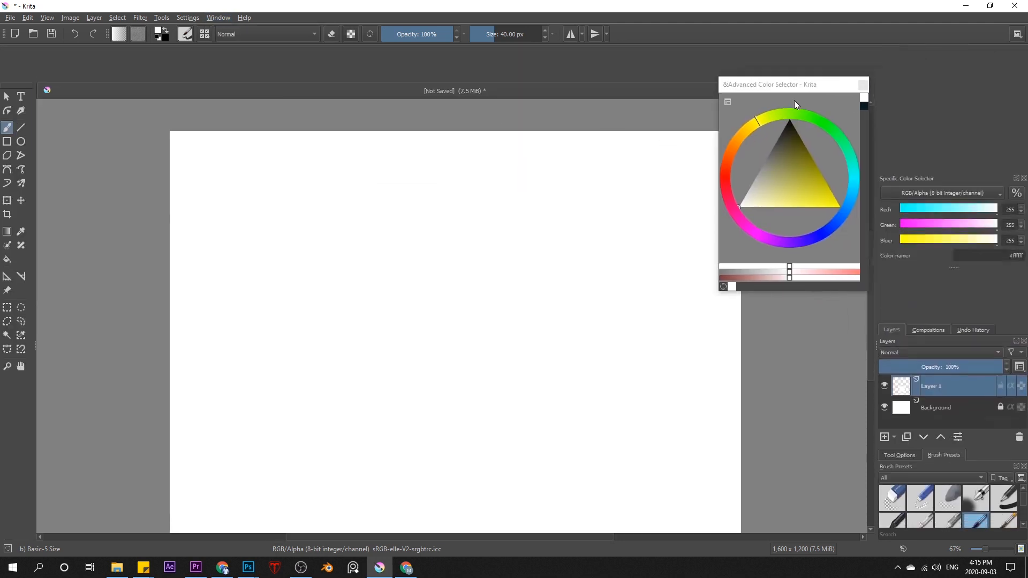
right_click(955, 50)
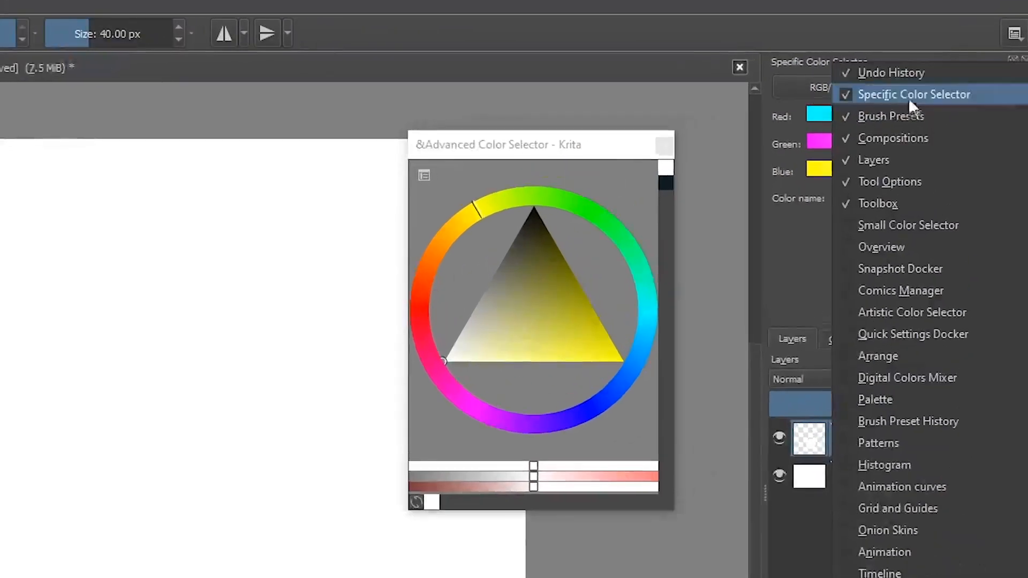
click(923, 94)
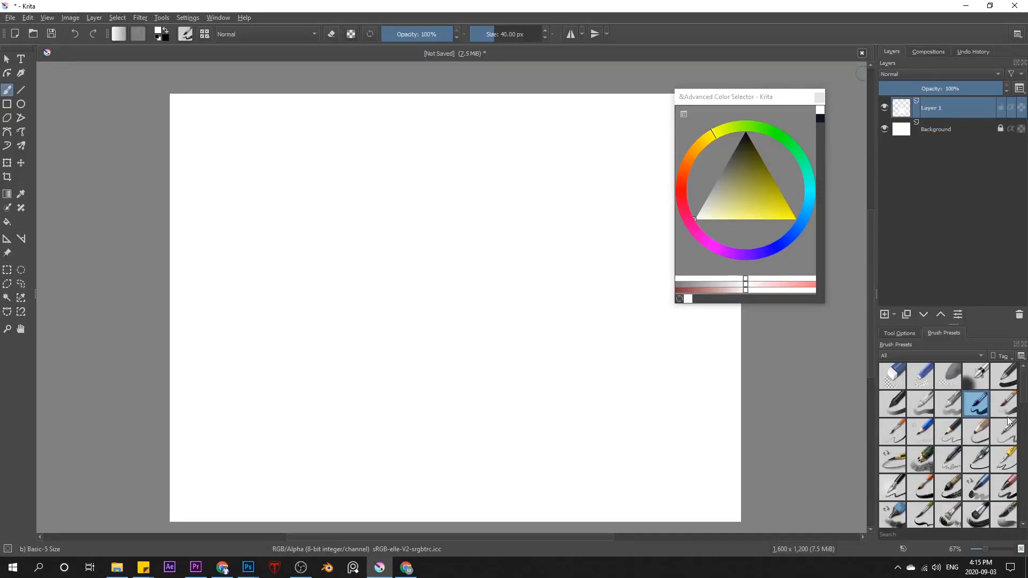
Move the Brush Presets docker above Layers and save the layout as a new workspace named "My Workspace".
mouse_move(985, 345)
mouse_down()
mouse_move(792, 334)
mouse_move(899, 167)
mouse_move(991, 80)
mouse_up()
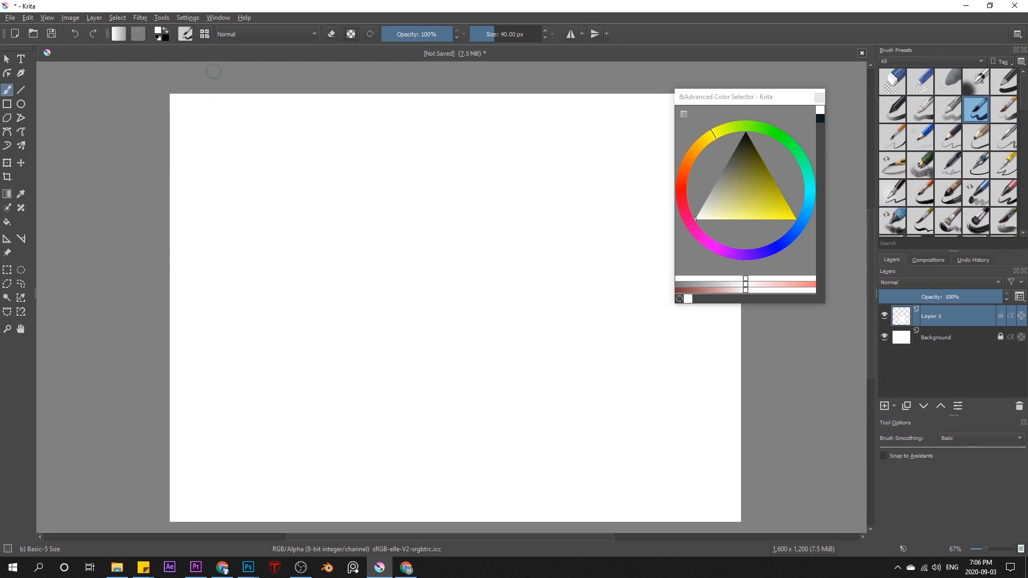
click(218, 18)
mouse_move(255, 55)
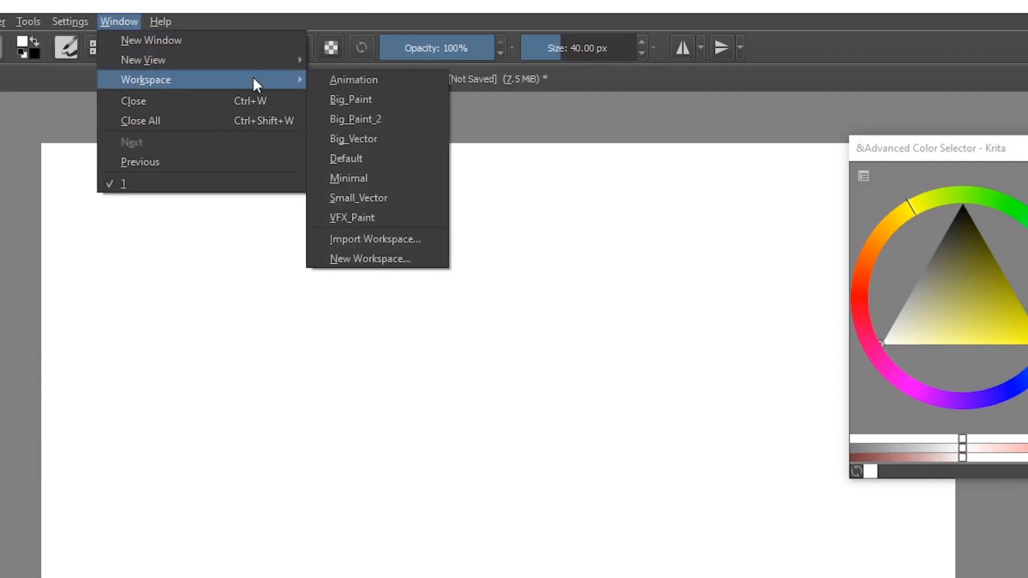
click(368, 259)
text(My Workspace)
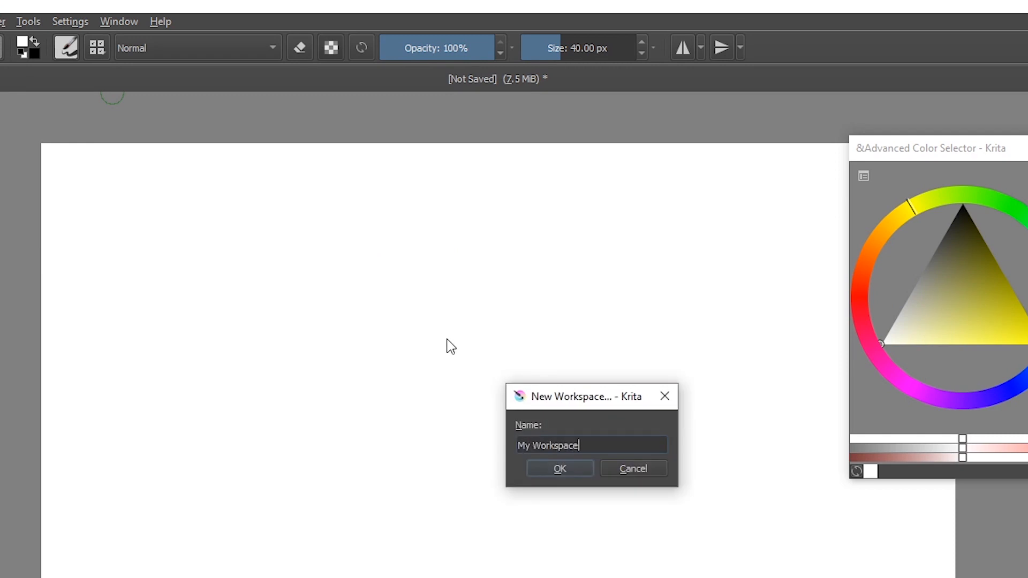
click(554, 468)
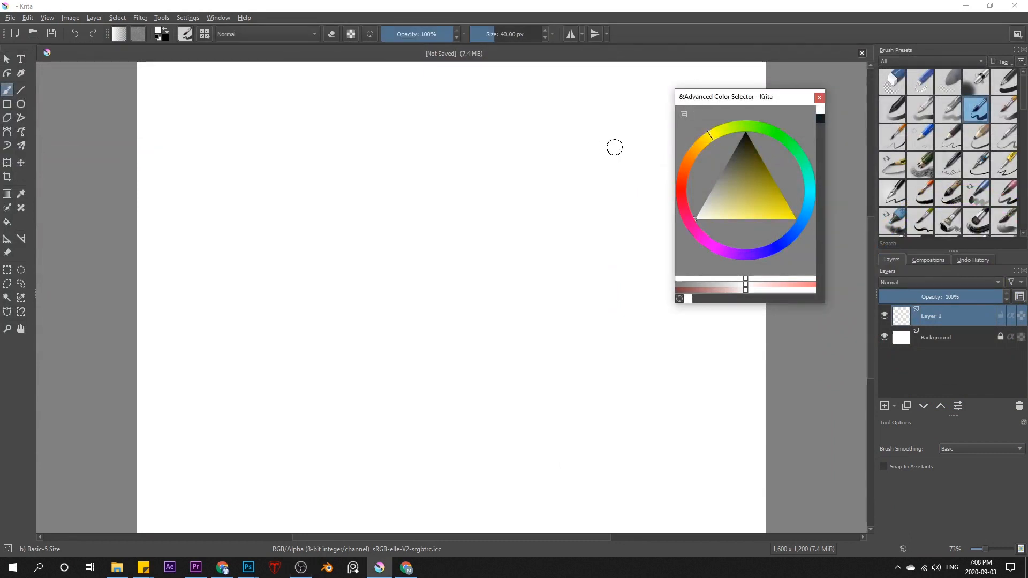
Change the Advanced Color Selector to the HSV square with a hue strip above it, and shift the hue to teal.
drag(739, 101, 744, 96)
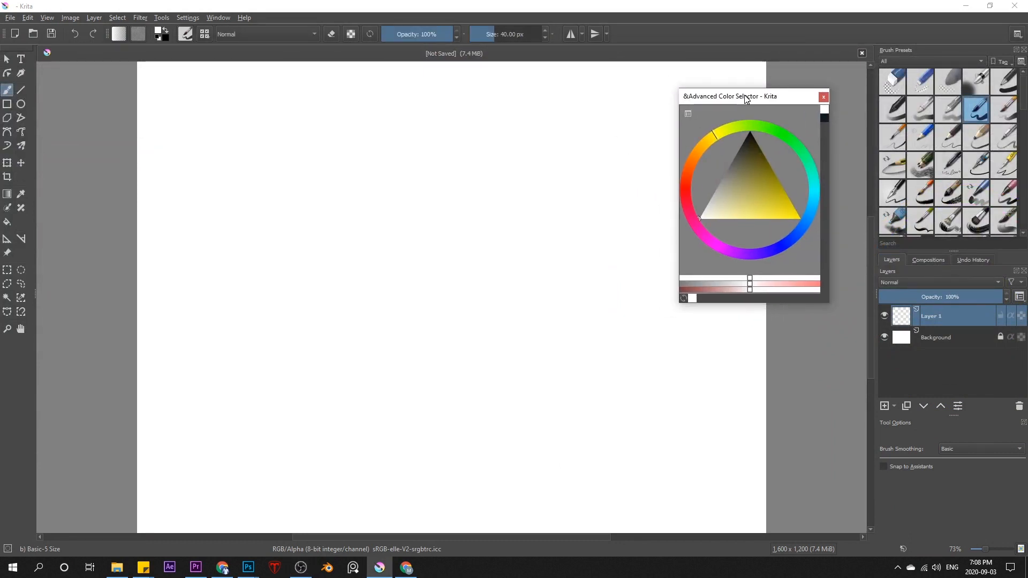
click(688, 114)
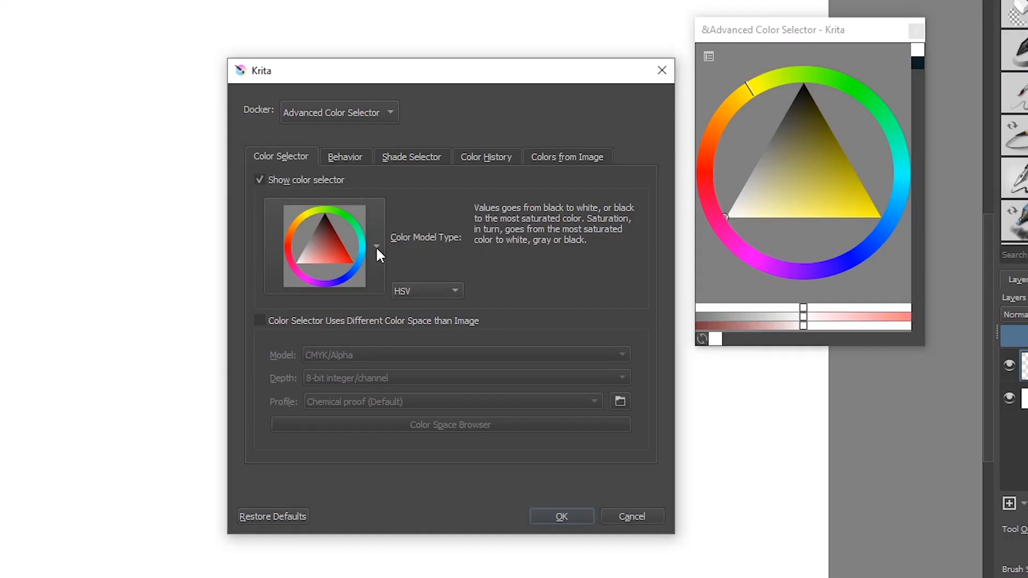
click(377, 246)
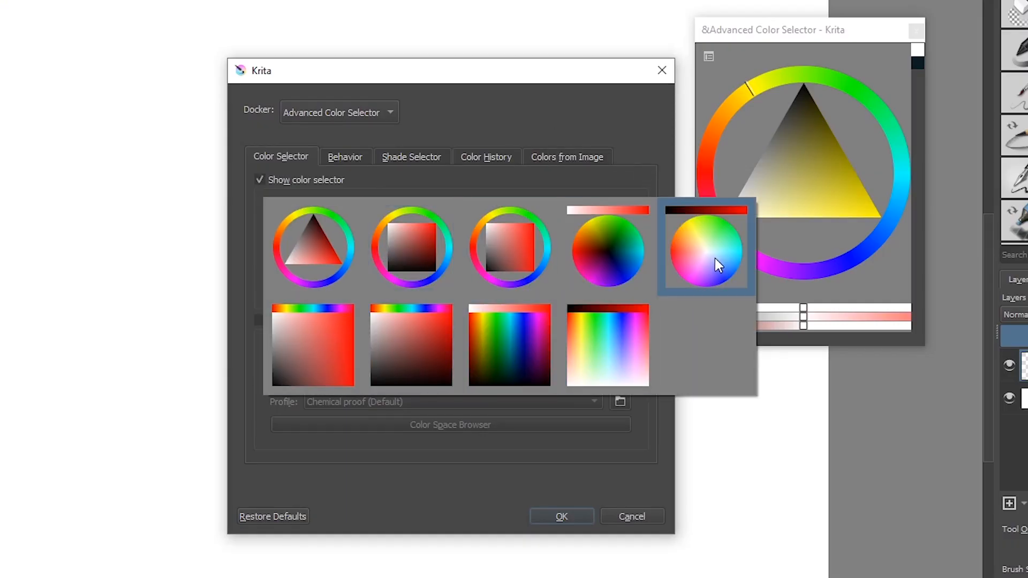
click(428, 339)
click(572, 517)
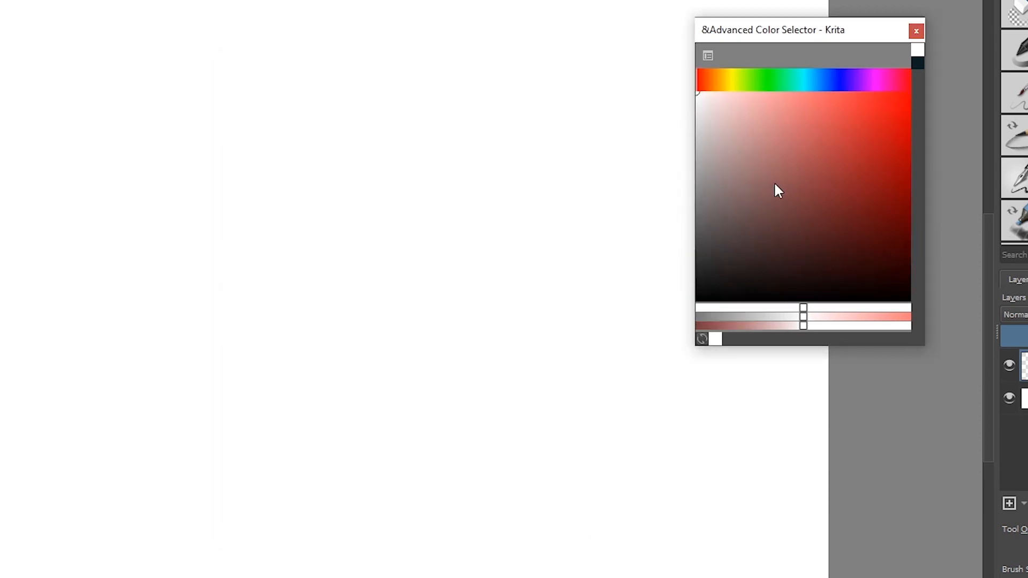
mouse_move(741, 81)
mouse_down()
mouse_move(865, 87)
mouse_move(756, 85)
mouse_move(834, 88)
mouse_move(794, 87)
mouse_up()
Change the Advanced Color Selector to the HSV hue ring with a square inside, and adjust the hue on the ring.
click(707, 56)
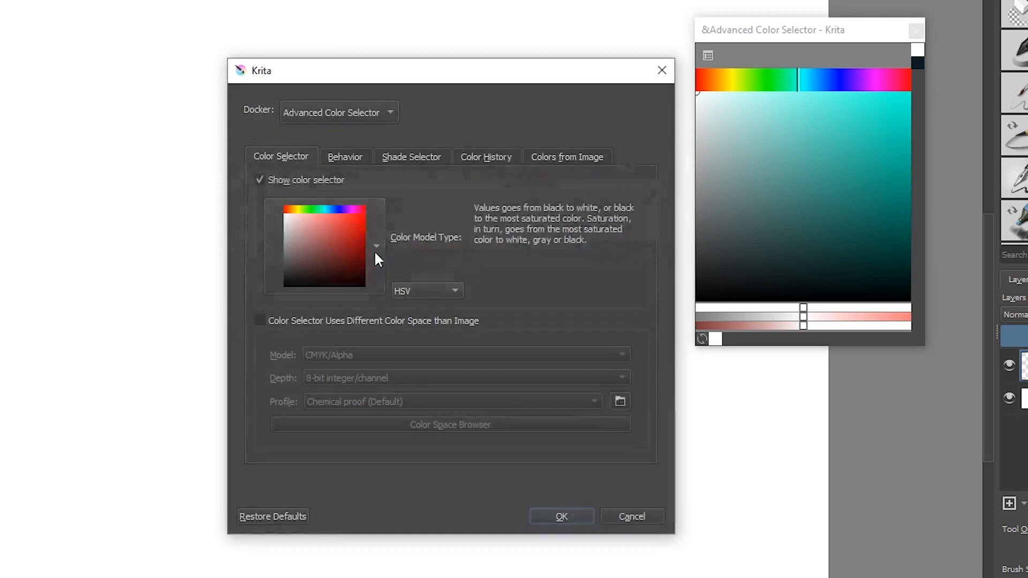
click(376, 249)
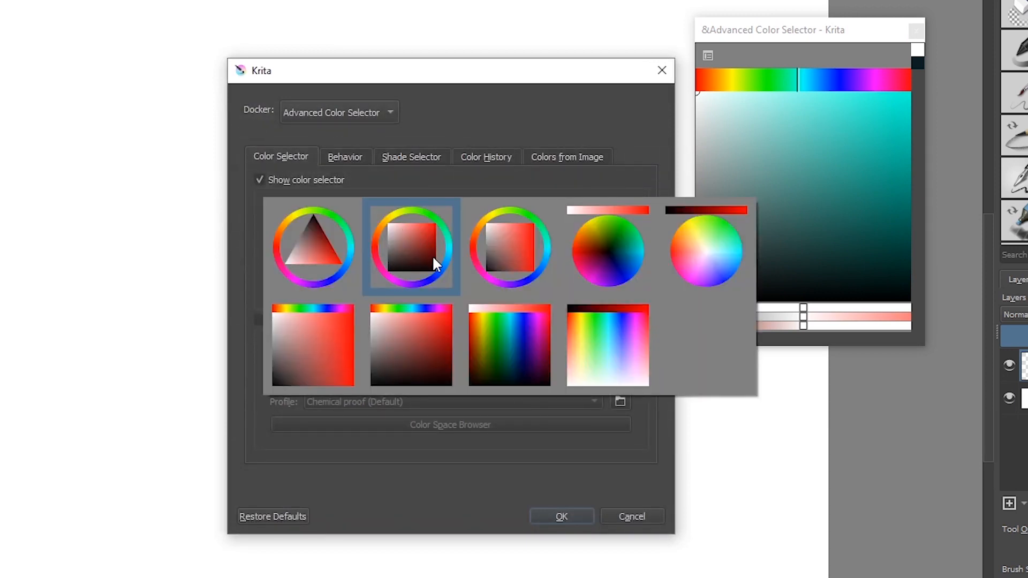
click(426, 236)
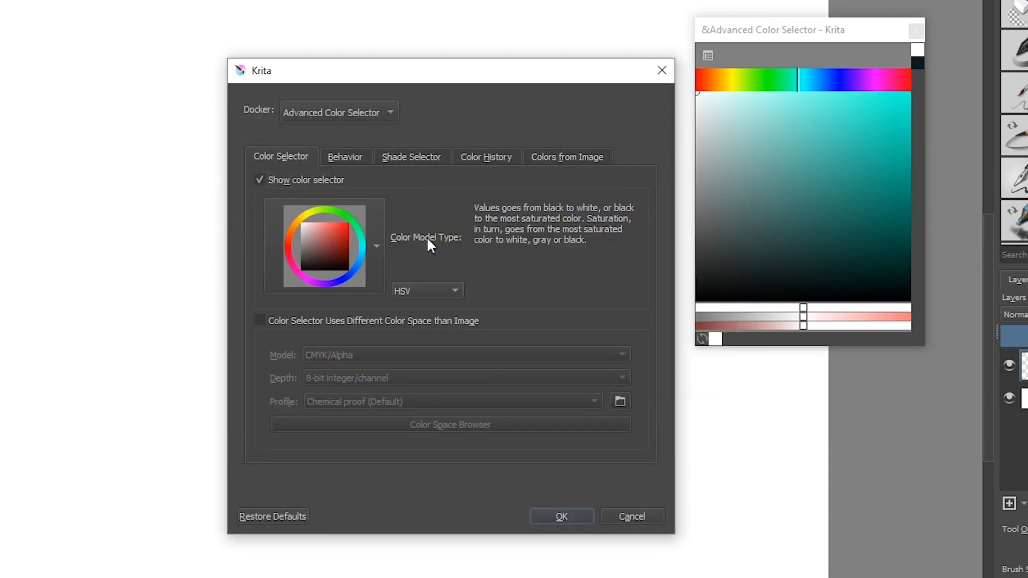
click(563, 516)
drag(762, 81, 726, 90)
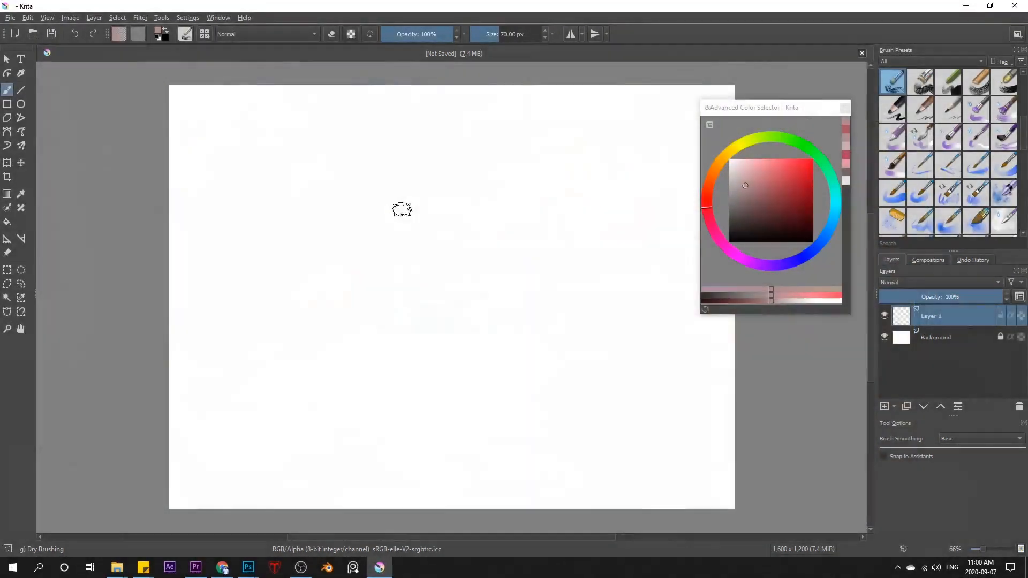
Open the pop-up palette over the canvas and shift the brush colour's hue from red to blue.
right_click(401, 211)
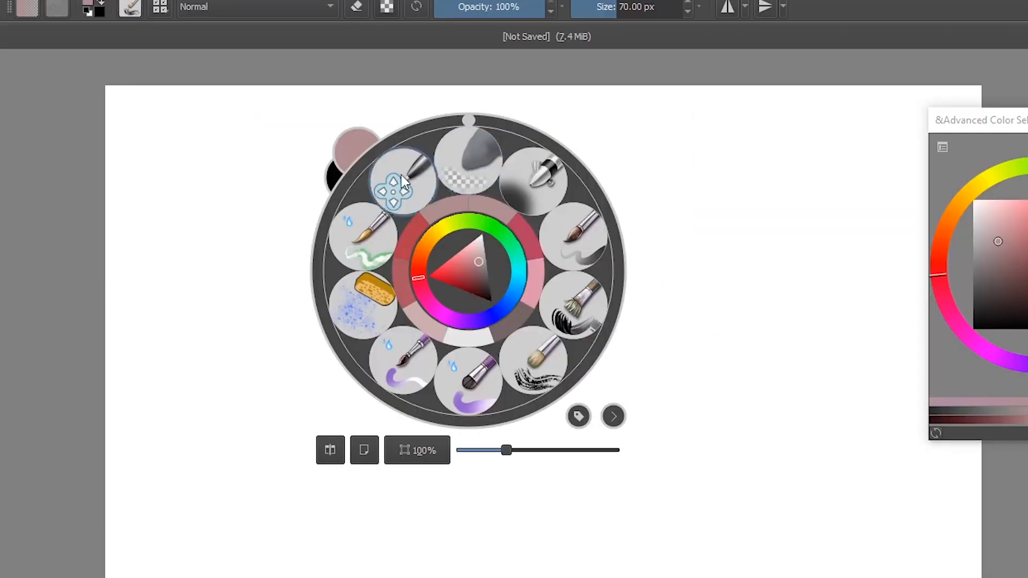
drag(377, 207, 423, 231)
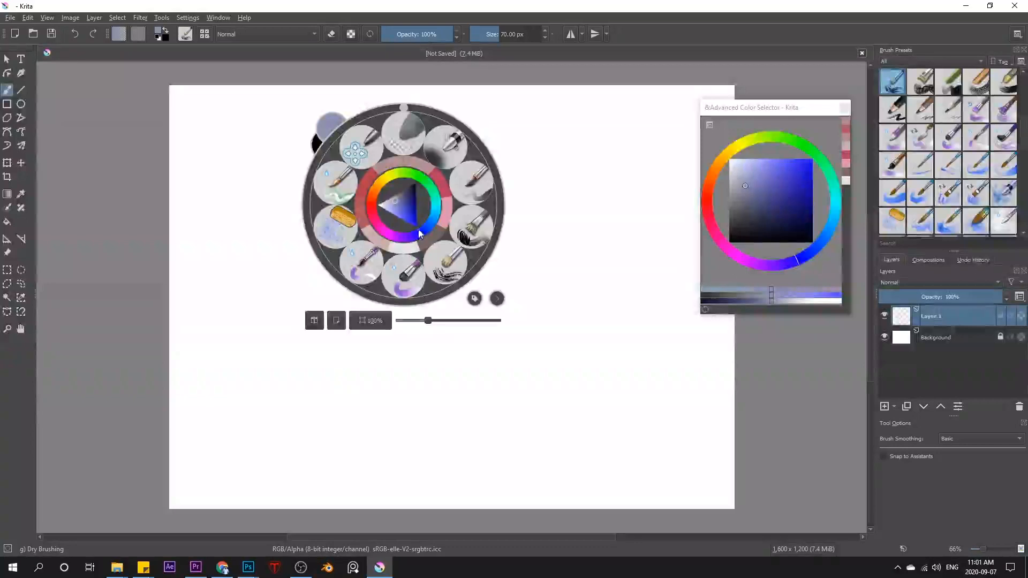
Zoom the canvas out to 54% from the pop-up palette, rotate it, and return it to upright.
drag(428, 320, 416, 334)
drag(408, 107, 466, 273)
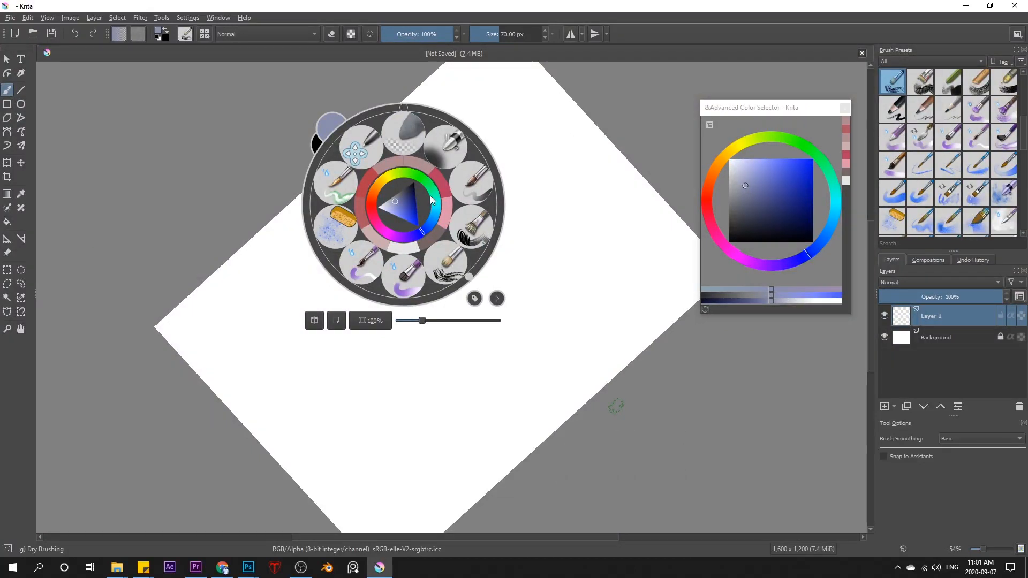
drag(468, 274, 403, 119)
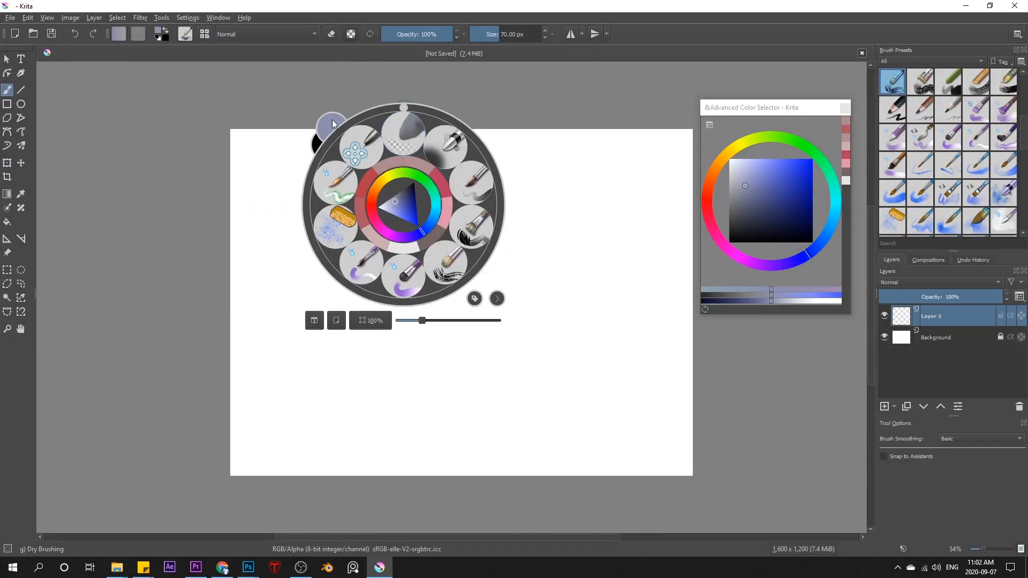
Pick a brush from the pop-up palette and paint test zigzag strokes in blue-grey on Layer 1.
click(473, 227)
drag(477, 224, 480, 268)
drag(480, 268, 470, 299)
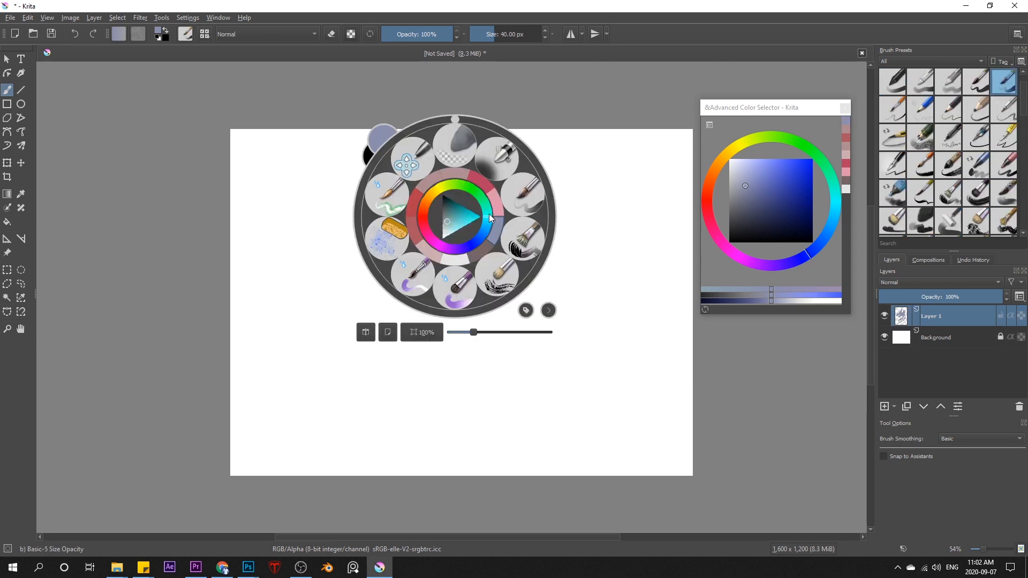
Set the brush colour to bright green in the pop-up palette and paint a scribble overlapping the blue-grey strokes.
click(463, 183)
click(461, 211)
right_click(530, 194)
mouse_move(530, 195)
mouse_down()
mouse_move(543, 225)
mouse_move(536, 231)
mouse_up()
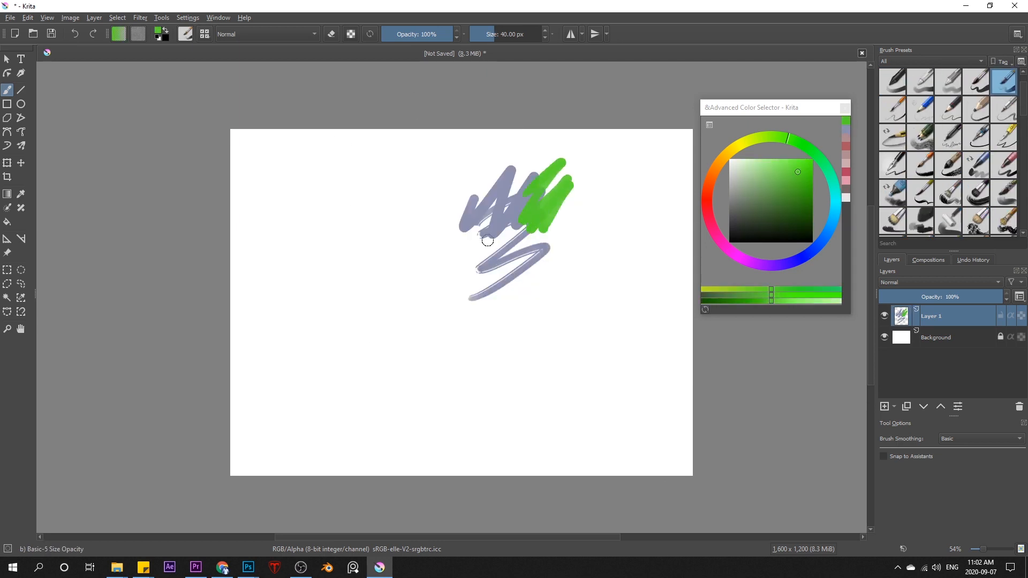
Switch the pop-up palette to the brush presets tagged Paint.
right_click(486, 227)
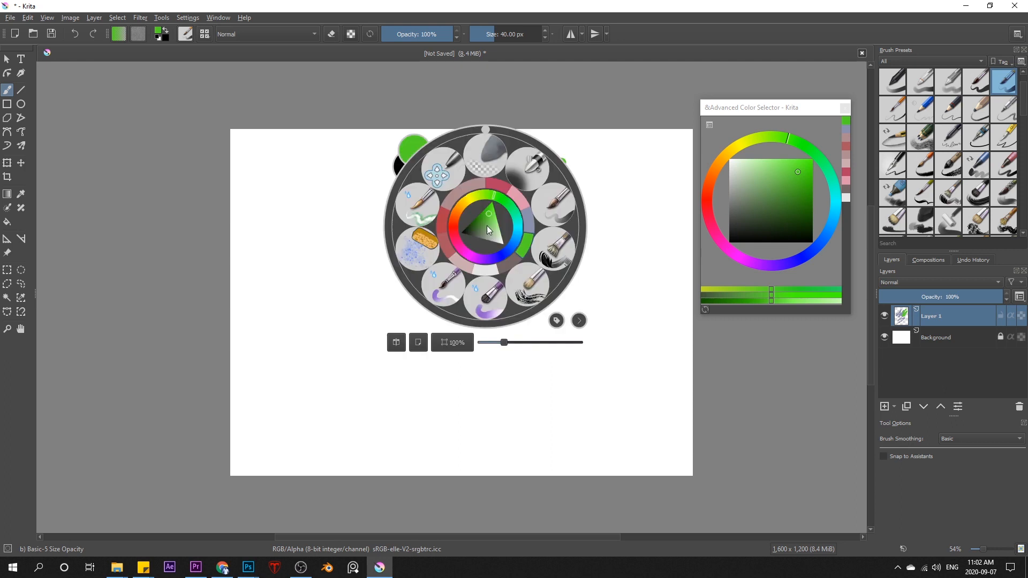
right_click(487, 226)
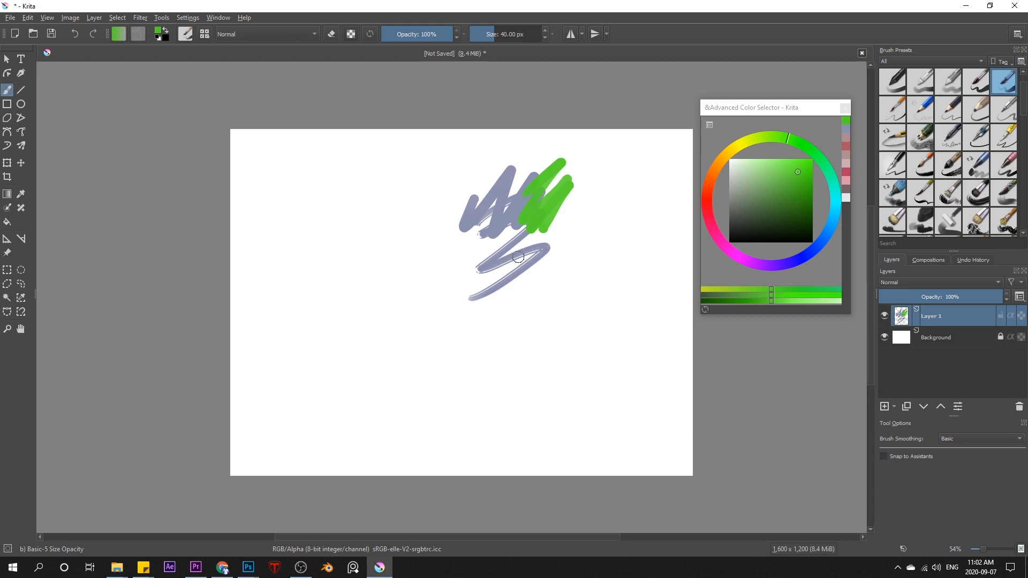
click(205, 36)
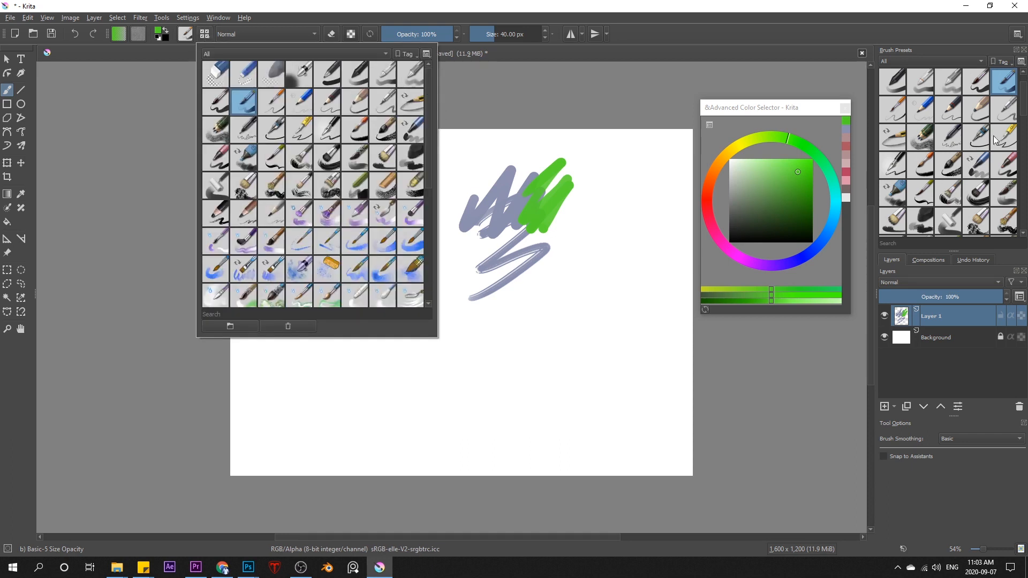
right_click(394, 234)
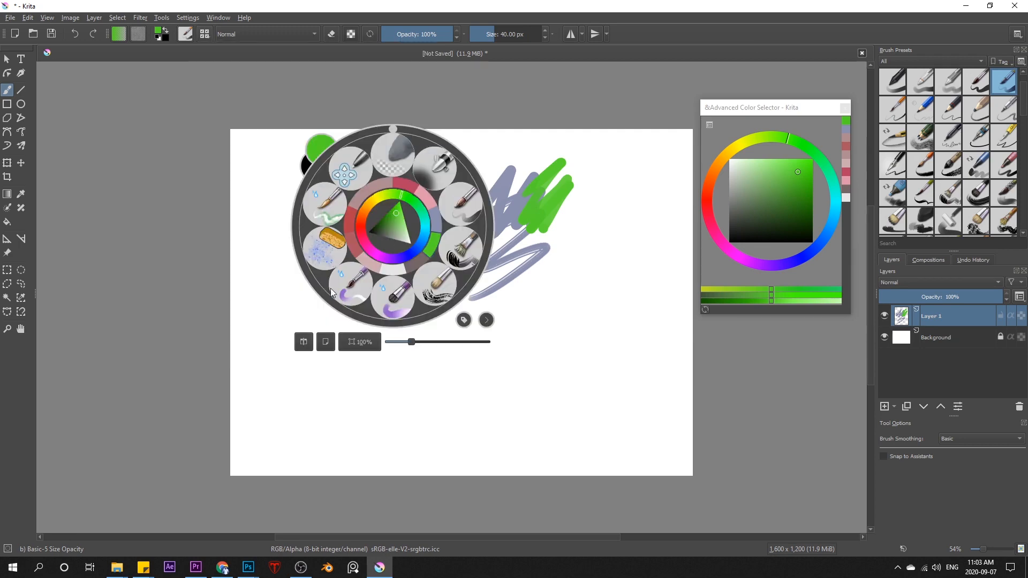
click(463, 320)
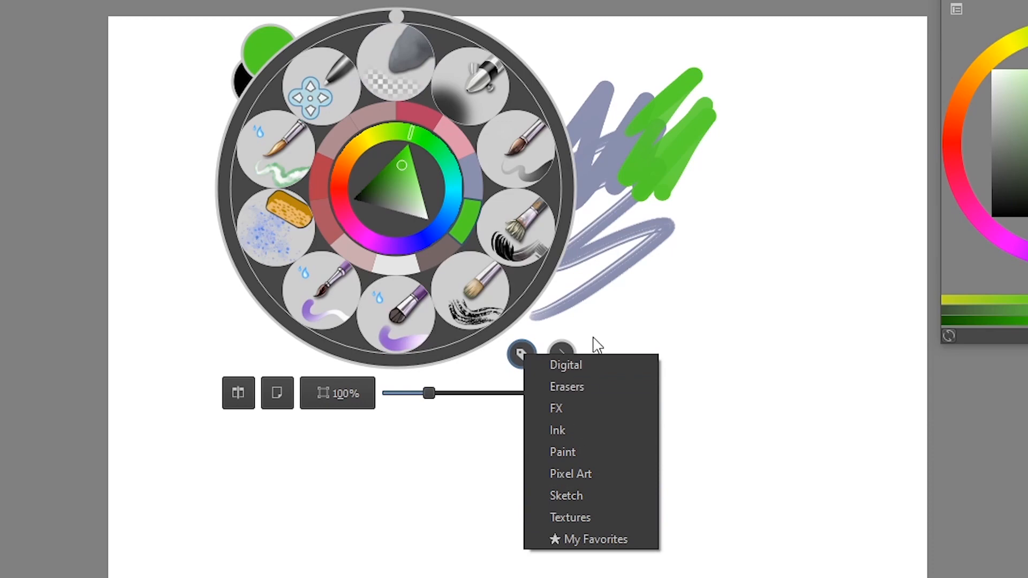
click(565, 452)
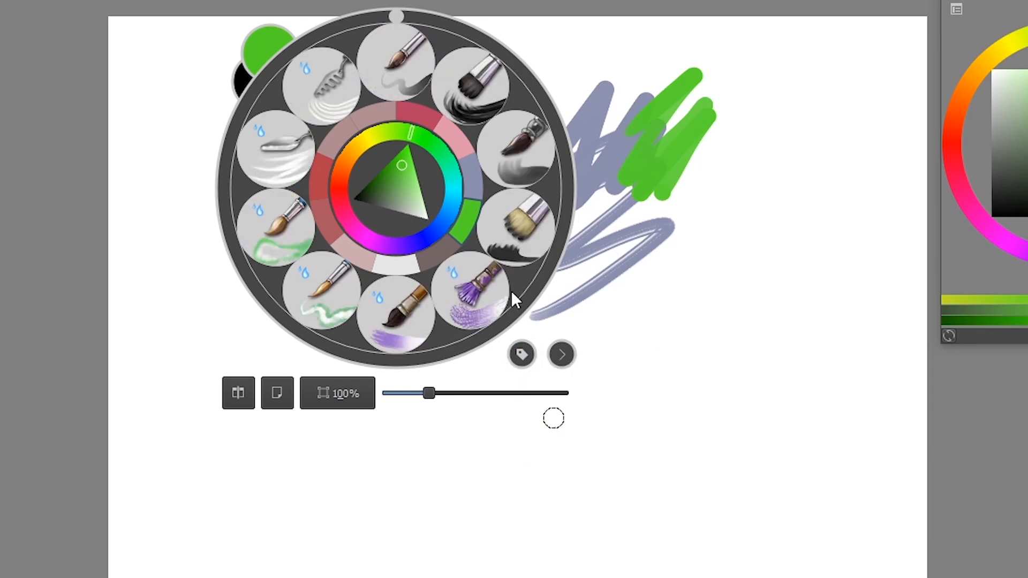
Smear the blue-grey strokes with a wet blender preset and paint over the green scribble with Bristles-5 Flat.
click(324, 79)
mouse_move(543, 210)
mouse_down()
mouse_move(591, 74)
mouse_move(617, 129)
mouse_move(556, 202)
mouse_move(526, 204)
mouse_up()
right_click(498, 181)
click(620, 216)
mouse_move(602, 114)
mouse_down()
mouse_move(718, 97)
mouse_move(676, 175)
mouse_up()
Switch the pop-up palette back to the brush presets tagged My Favorites.
right_click(440, 188)
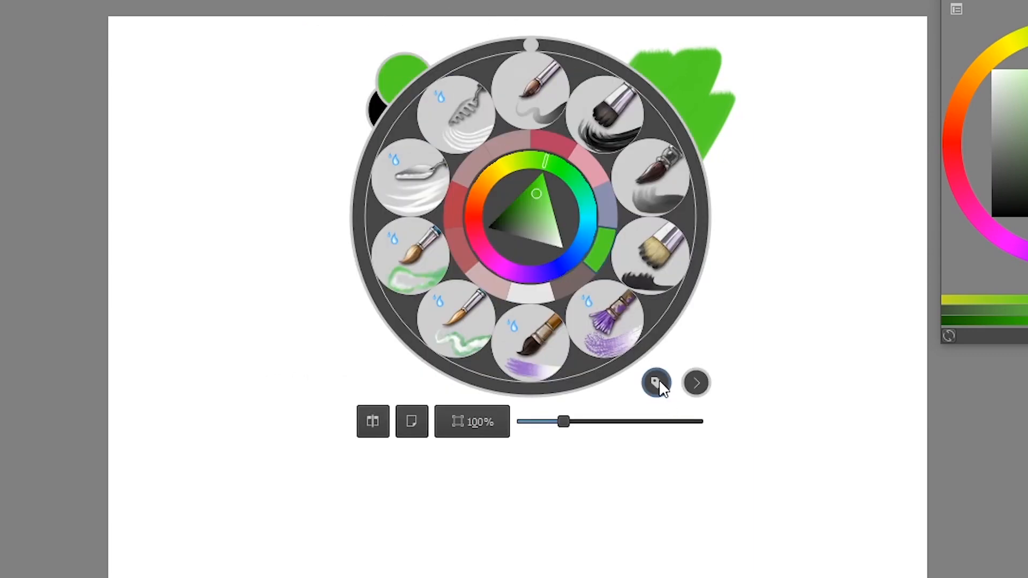
click(656, 384)
click(712, 559)
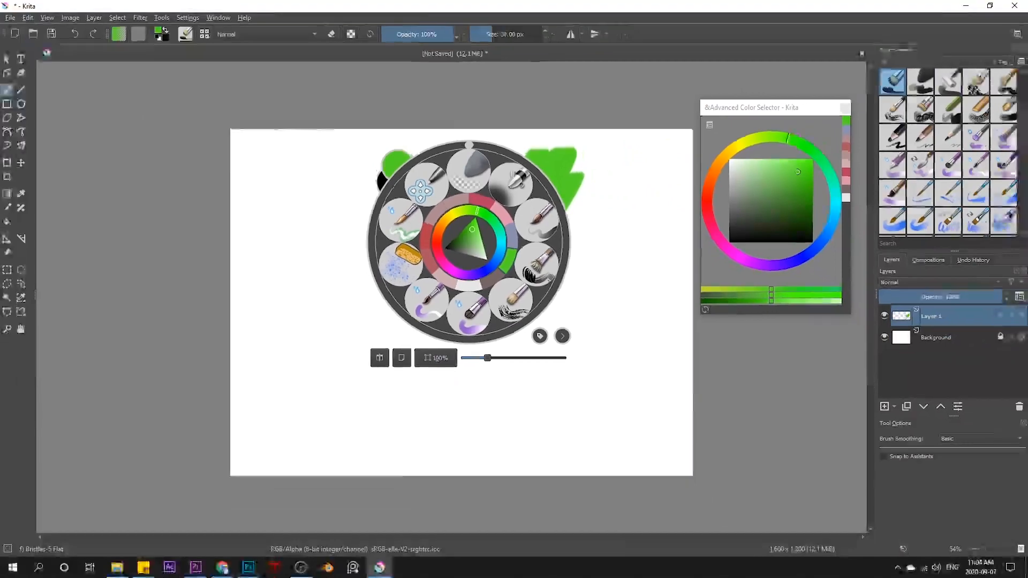
Assign the WaterC Special Blobs brush preset to the My Favorites tag.
right_click(1002, 222)
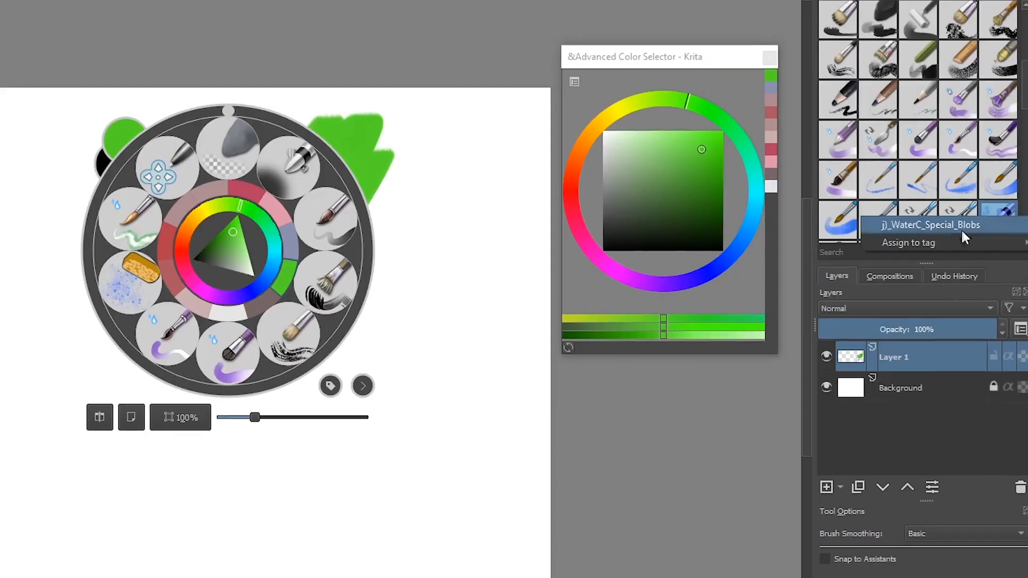
mouse_move(964, 235)
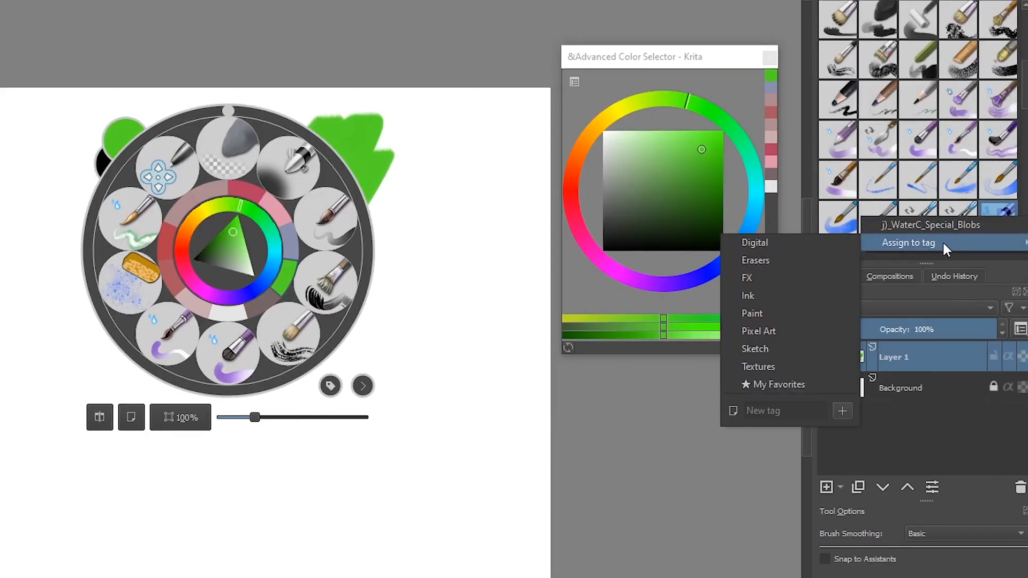
click(782, 386)
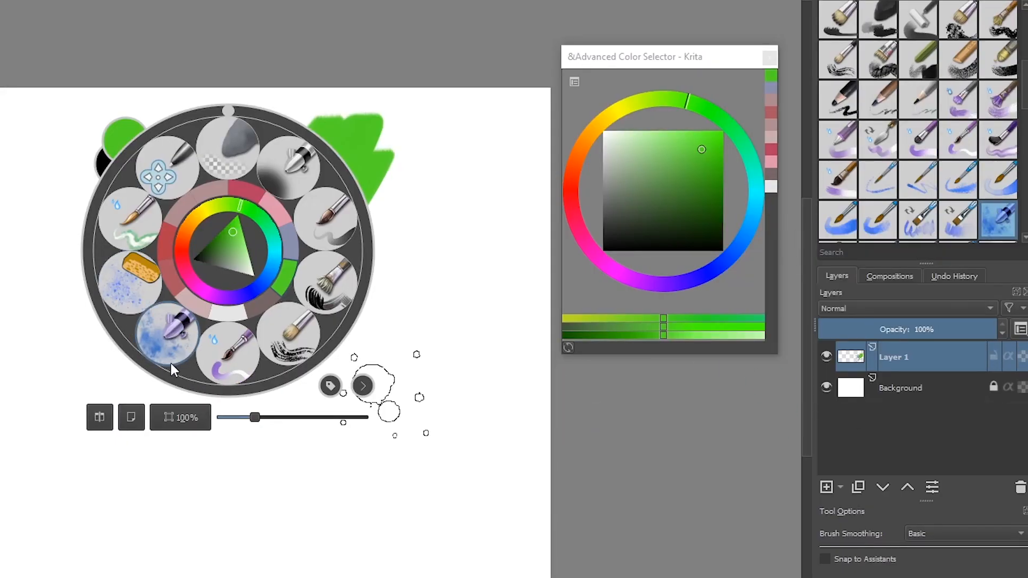
Choose WaterC Special Blobs from the pop-up palette and paint green blobs diagonally beside the existing strokes.
click(171, 331)
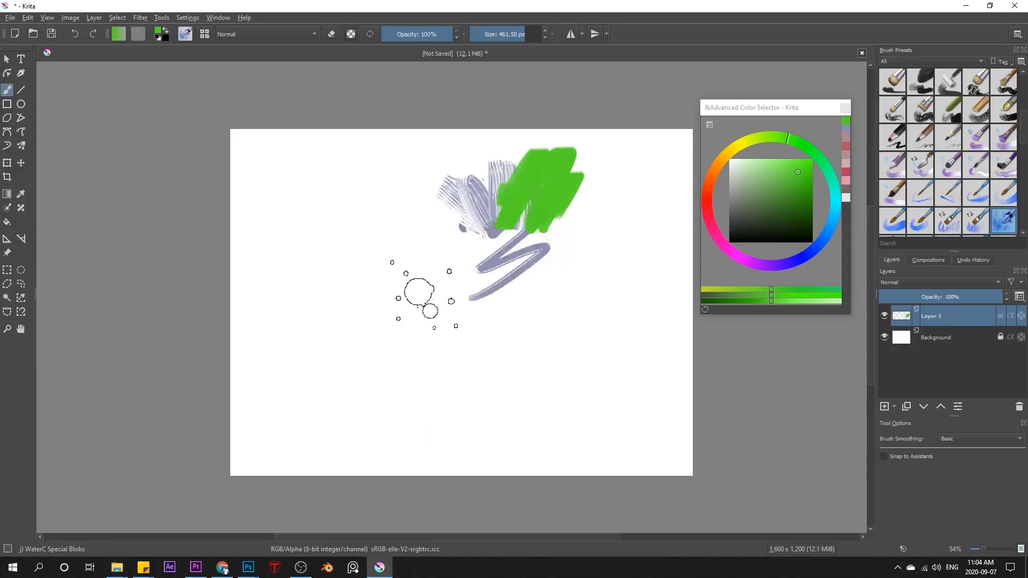
drag(166, 330, 250, 291)
drag(486, 264, 386, 360)
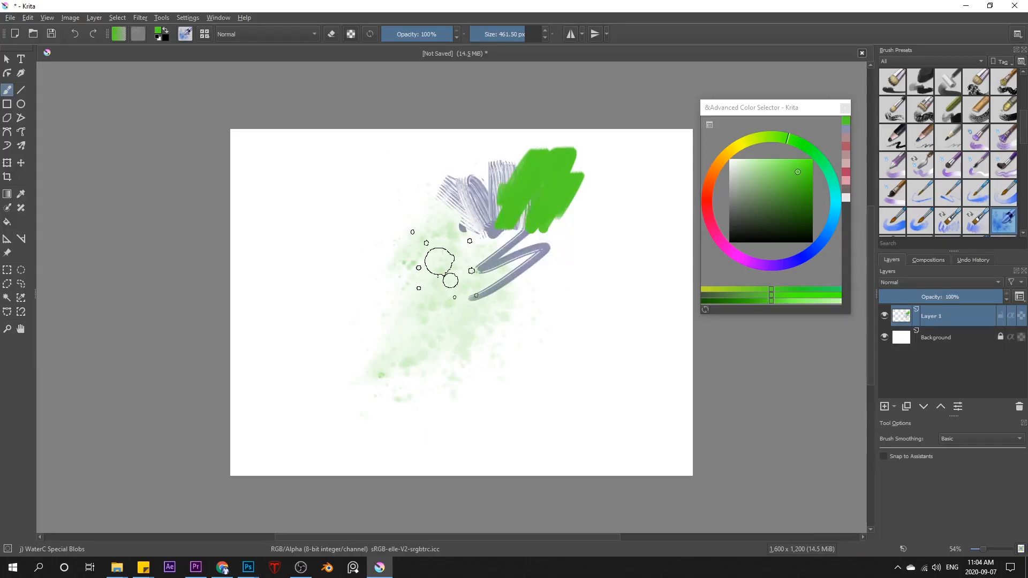
Switch to the Basic-5 Size Opacity brush and choose a lighter green from the pop-up palette's triangle.
right_click(445, 251)
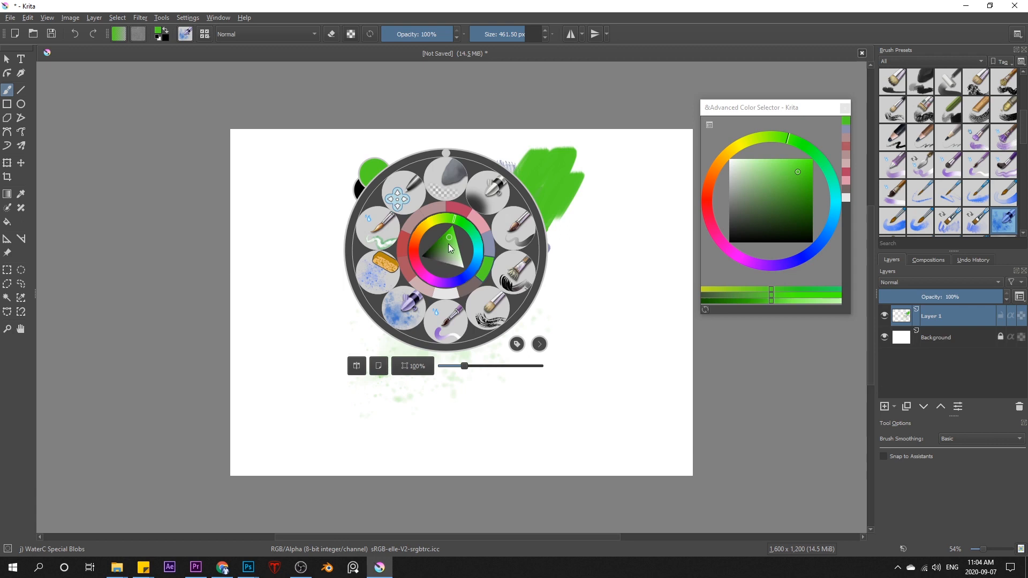
right_click(447, 249)
right_click(445, 261)
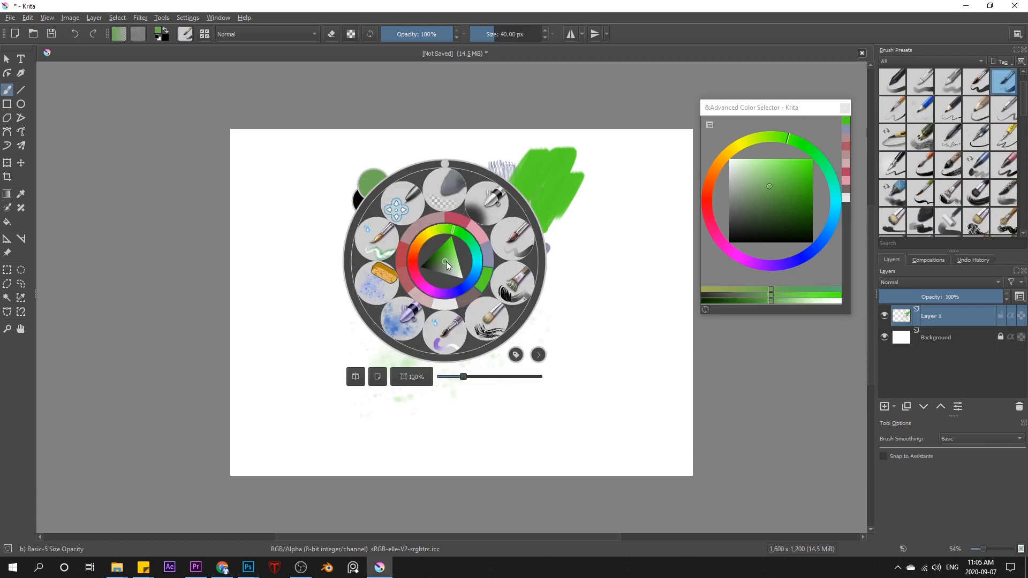
click(451, 258)
click(513, 234)
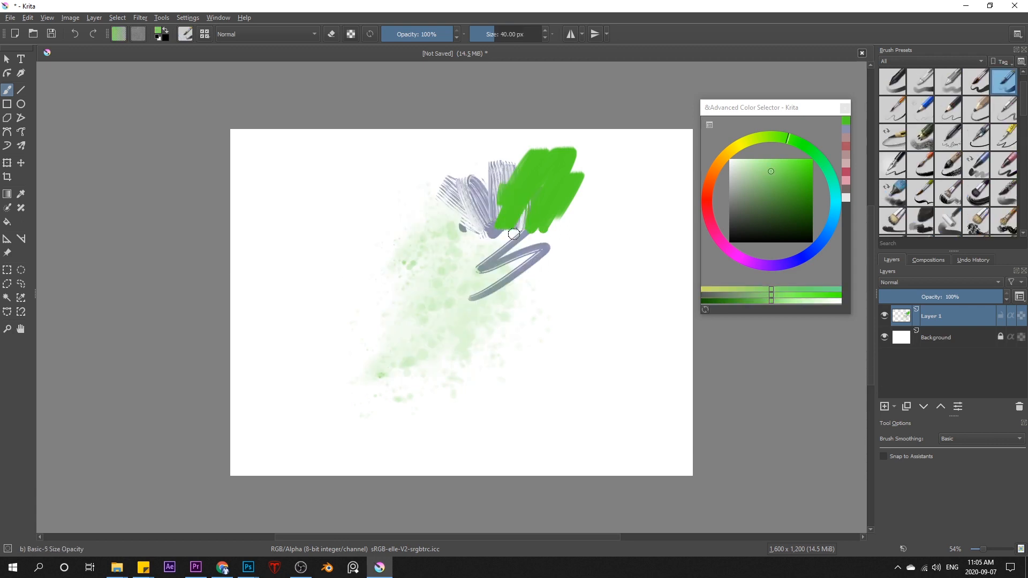
Choose a darker green from the pop-up palette and paint a zigzag stroke below the blue-grey one.
right_click(451, 266)
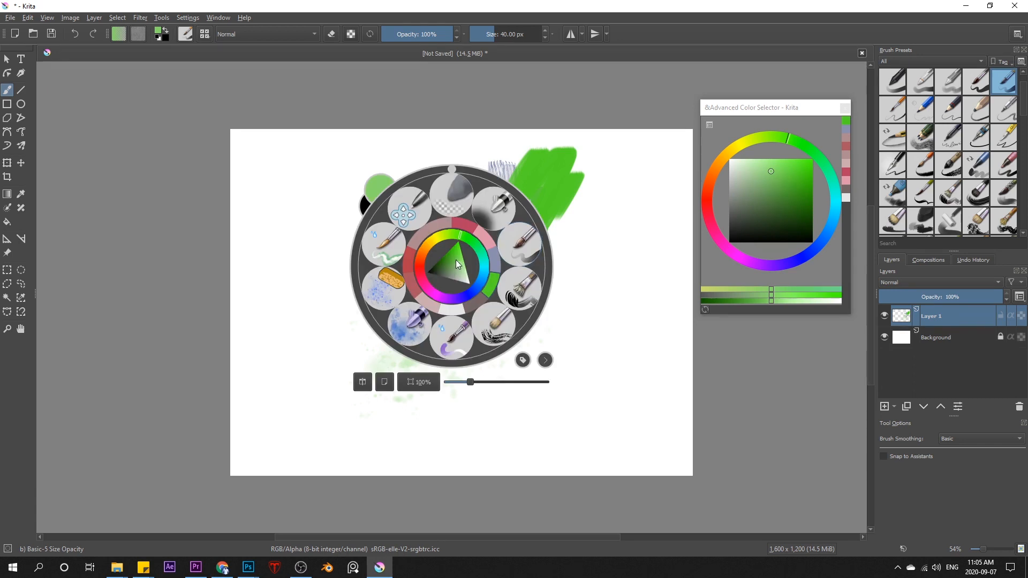
click(450, 262)
click(658, 253)
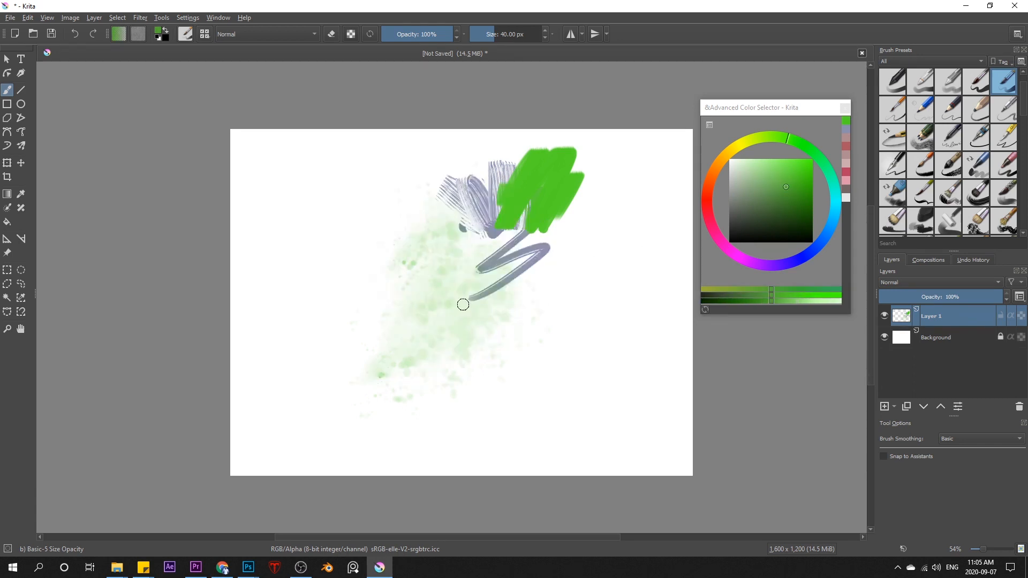
drag(486, 297, 502, 354)
right_click(487, 264)
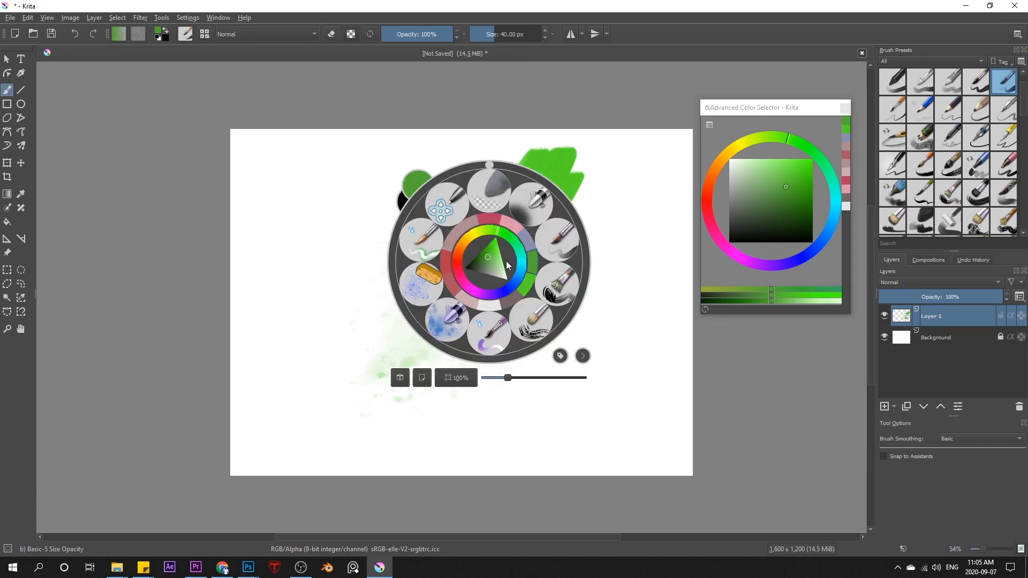
right_click(483, 258)
Close the floating Advanced Color Selector, and undock and close the Brush Presets docker.
drag(814, 106, 787, 102)
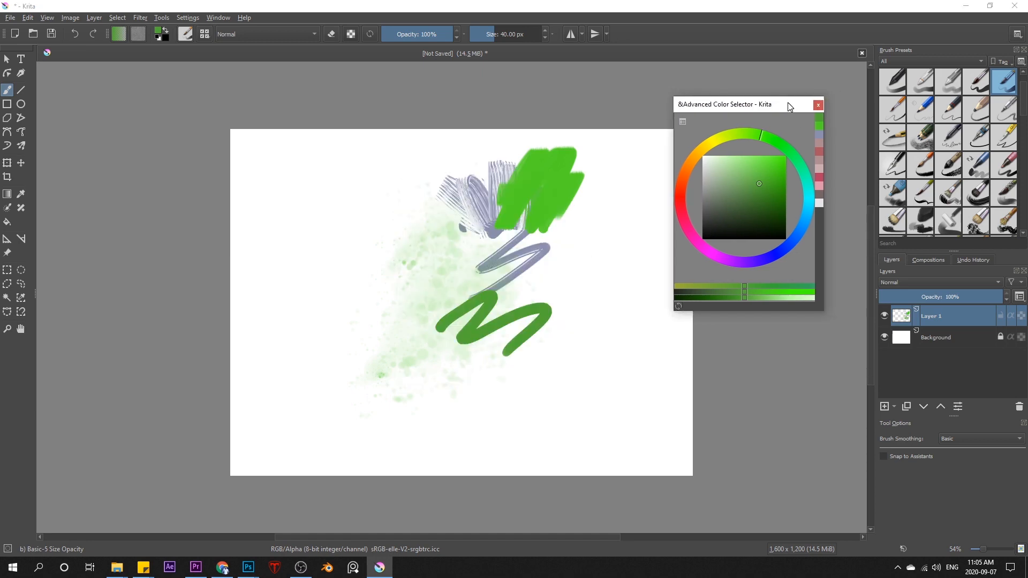
click(818, 104)
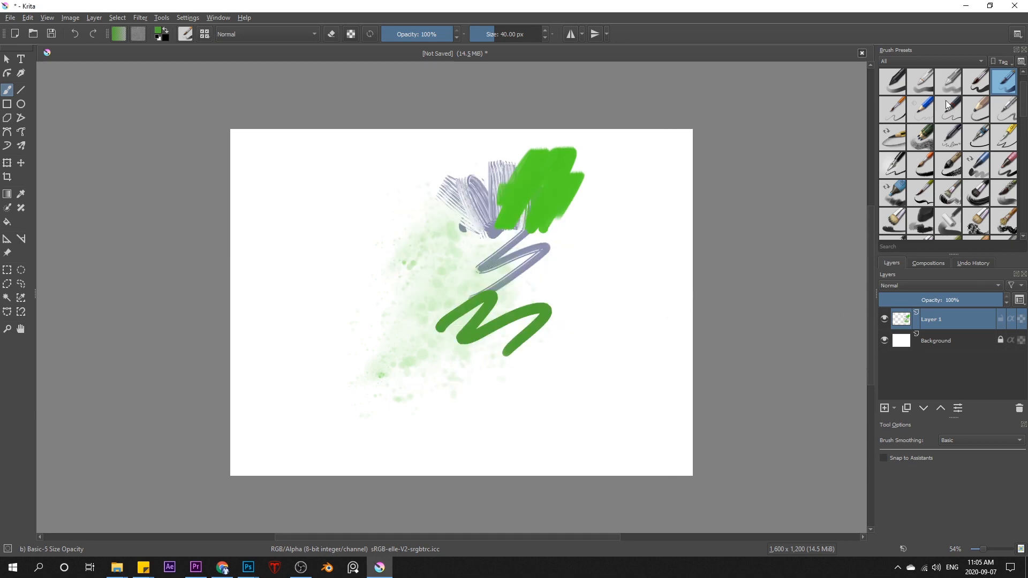
drag(969, 54, 650, 155)
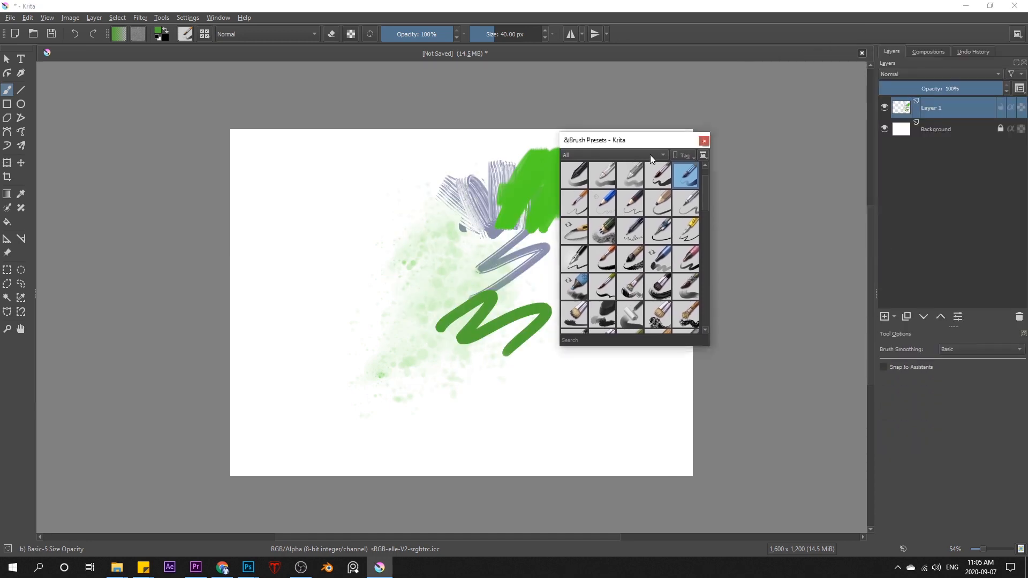
click(703, 141)
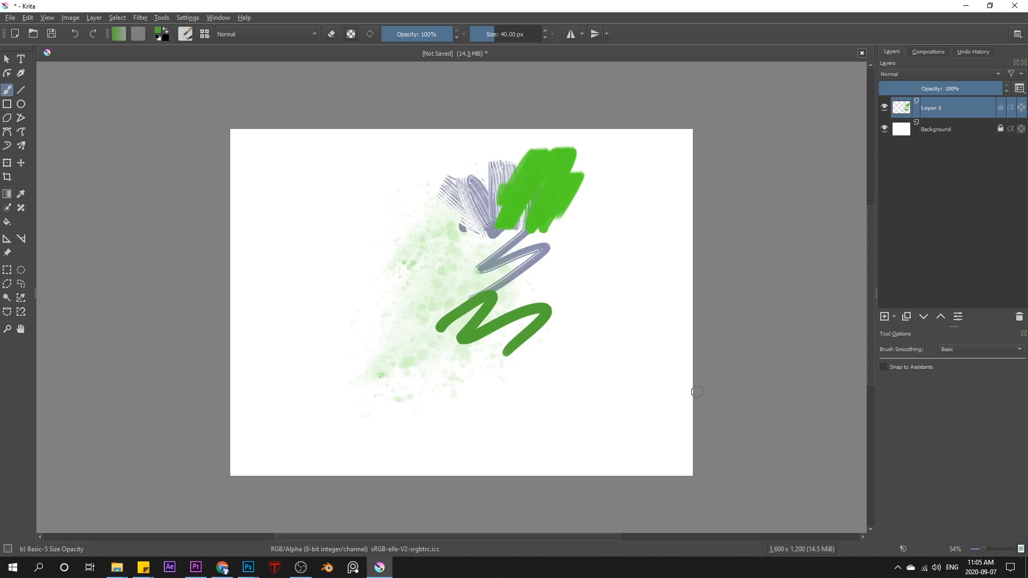
Enter canvas-only mode from the pop-up palette and zoom the canvas in to 144% around the painted strokes.
right_click(378, 259)
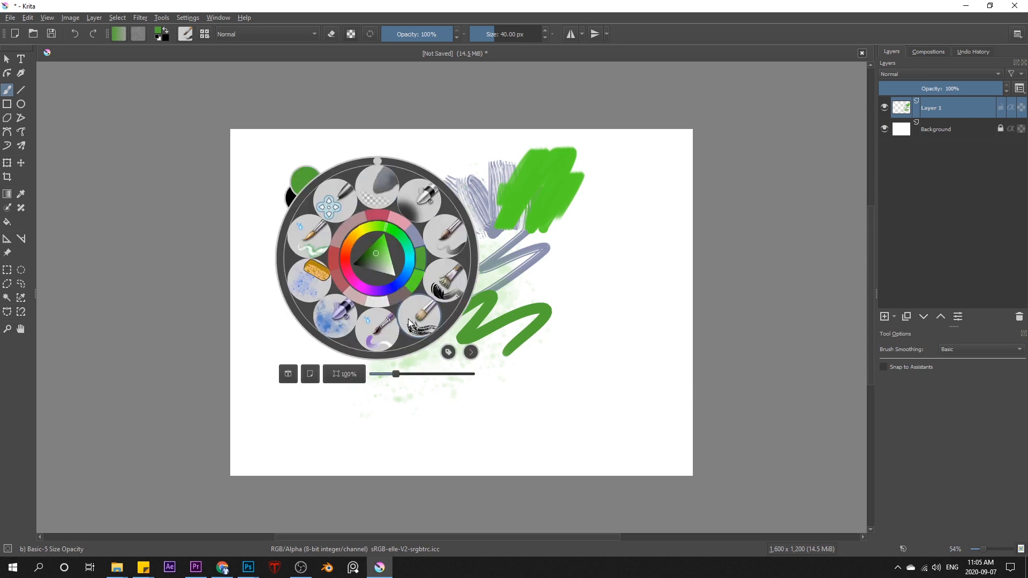
click(310, 374)
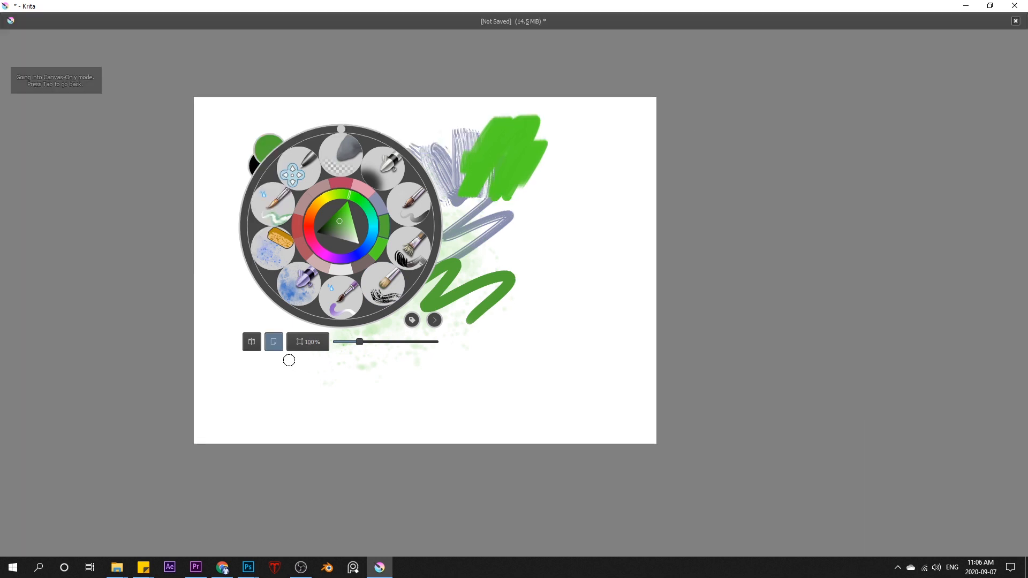
drag(540, 225, 610, 223)
right_click(610, 218)
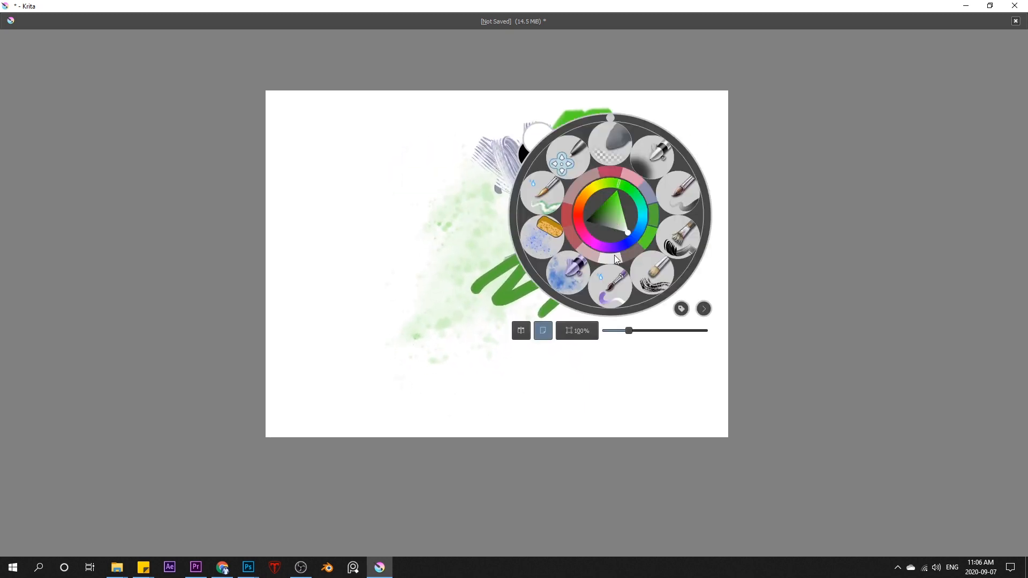
drag(627, 326, 672, 330)
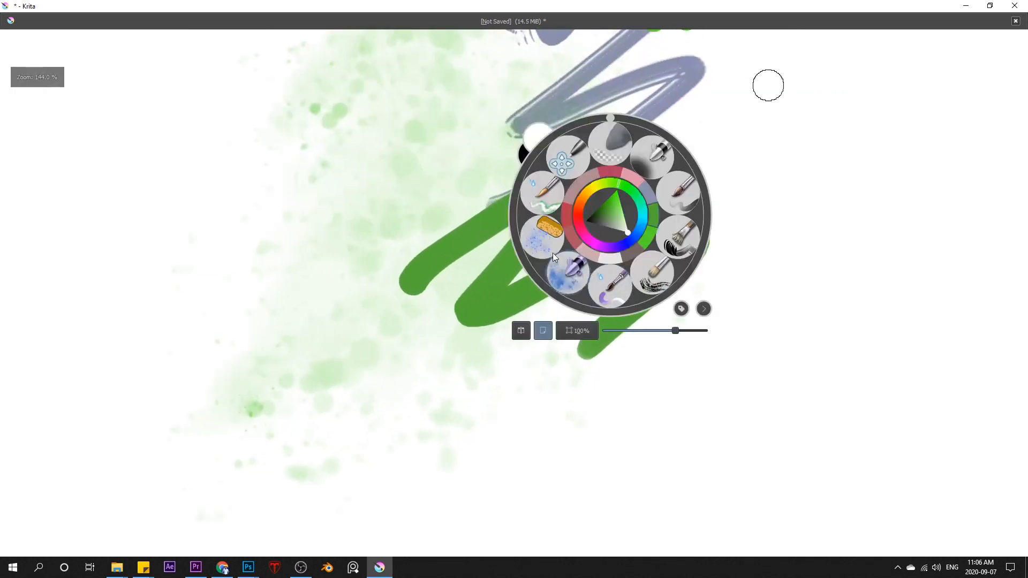
click(549, 294)
mouse_move(548, 294)
mouse_down()
mouse_move(532, 436)
mouse_move(733, 287)
mouse_move(470, 360)
mouse_move(413, 447)
mouse_move(637, 407)
mouse_move(546, 412)
mouse_move(498, 303)
mouse_up()
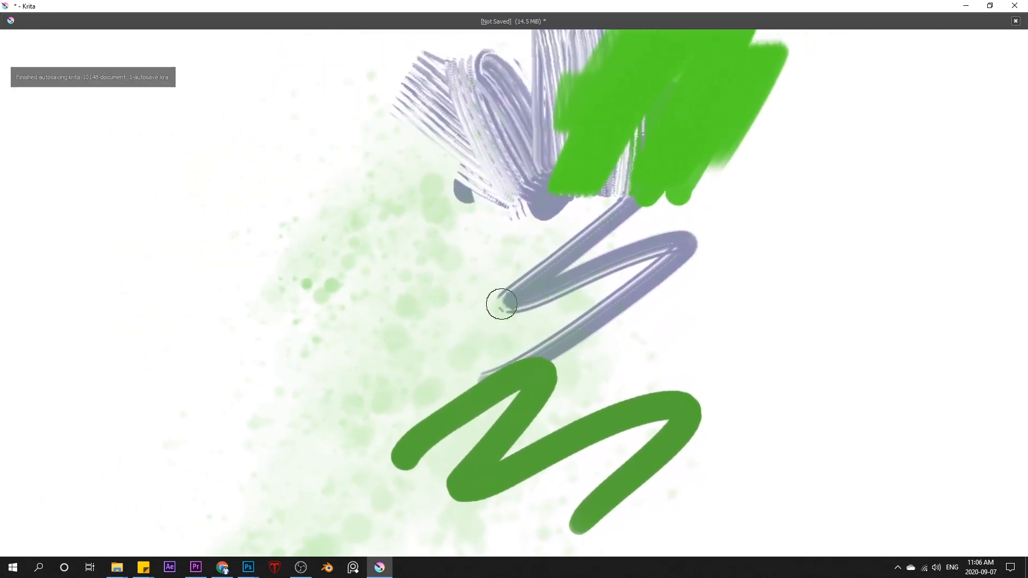
Leave canvas-only mode through the pop-up palette and dismiss the palette.
right_click(520, 281)
click(449, 396)
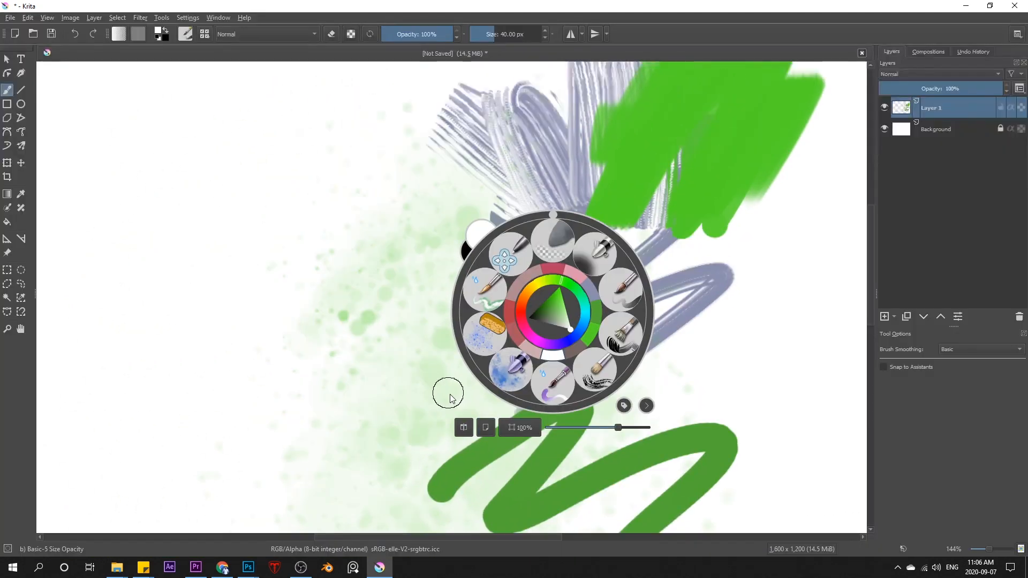
click(774, 189)
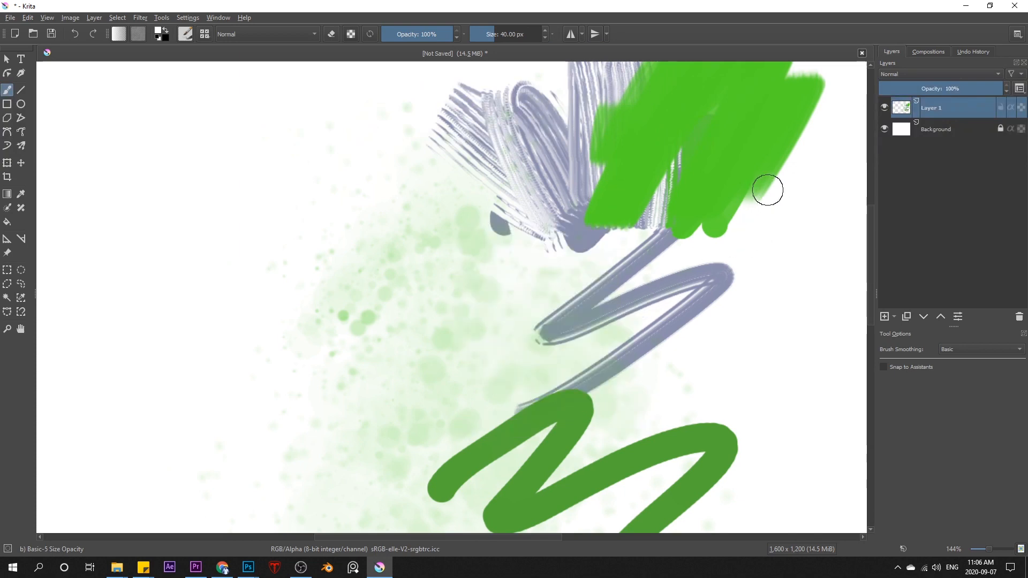